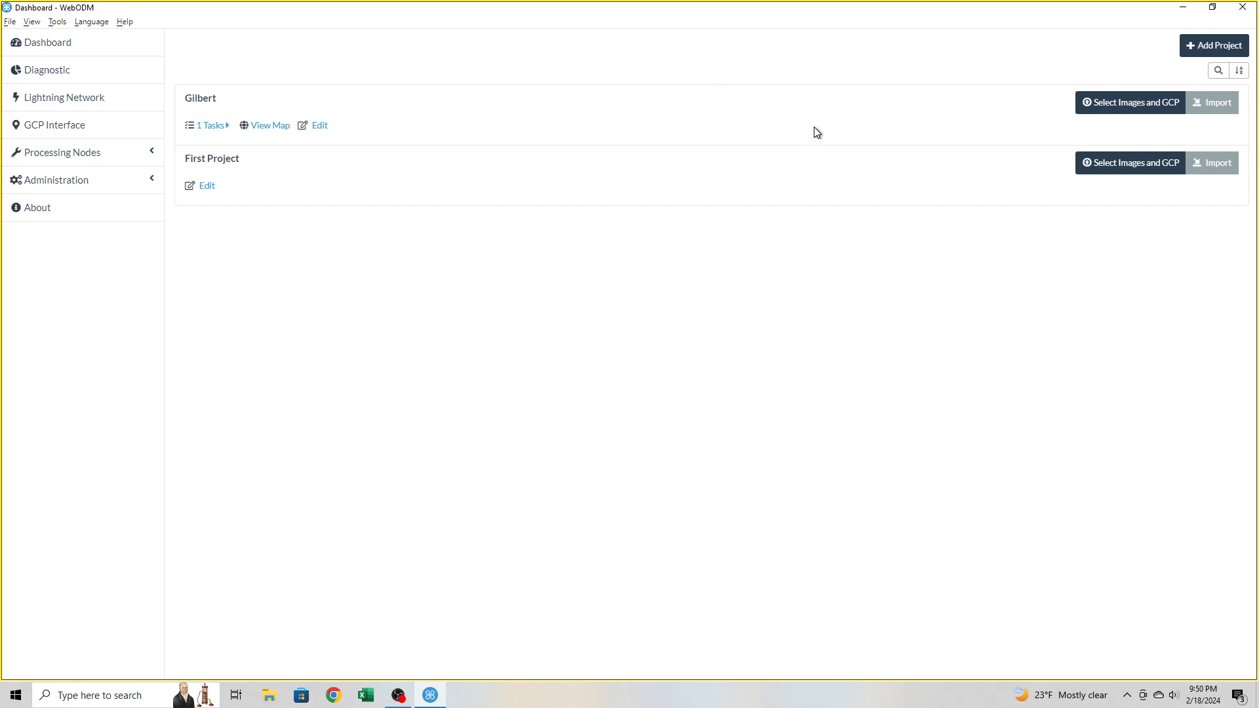
- Expand and collapse the task list of the Gilbert project
click(226, 126)
click(226, 126)
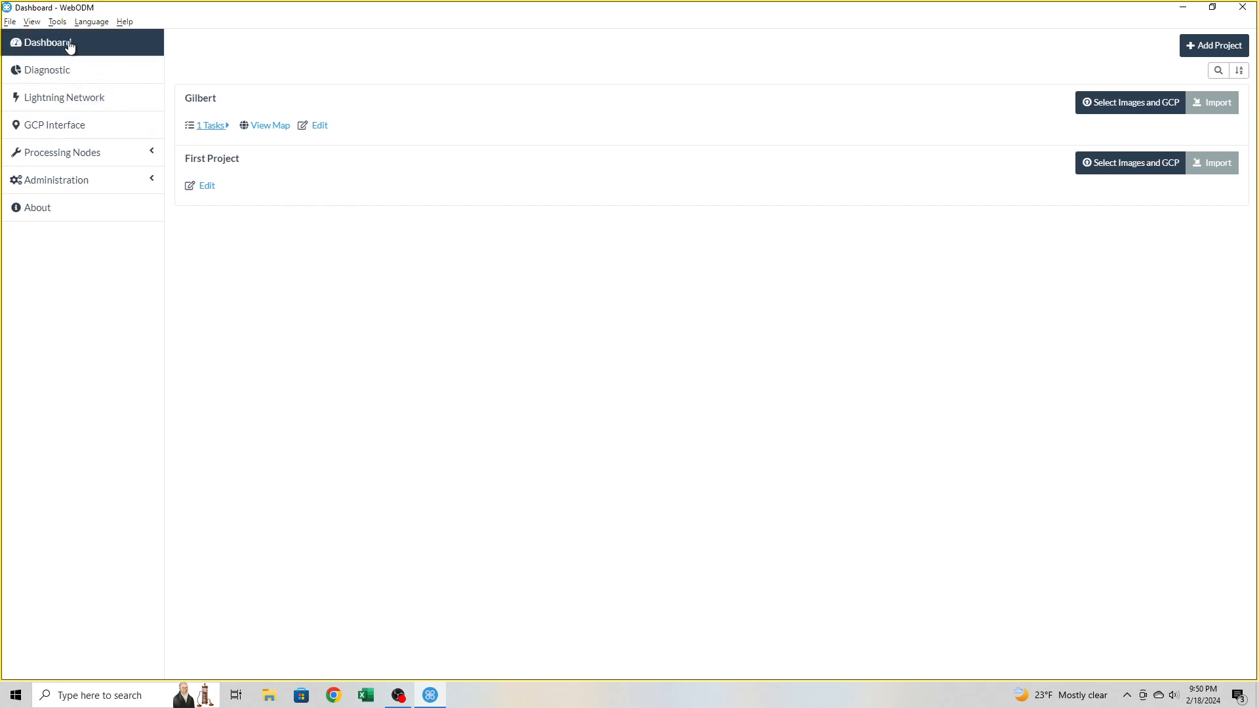
- Check for program updates and dismiss the update message
click(13, 24)
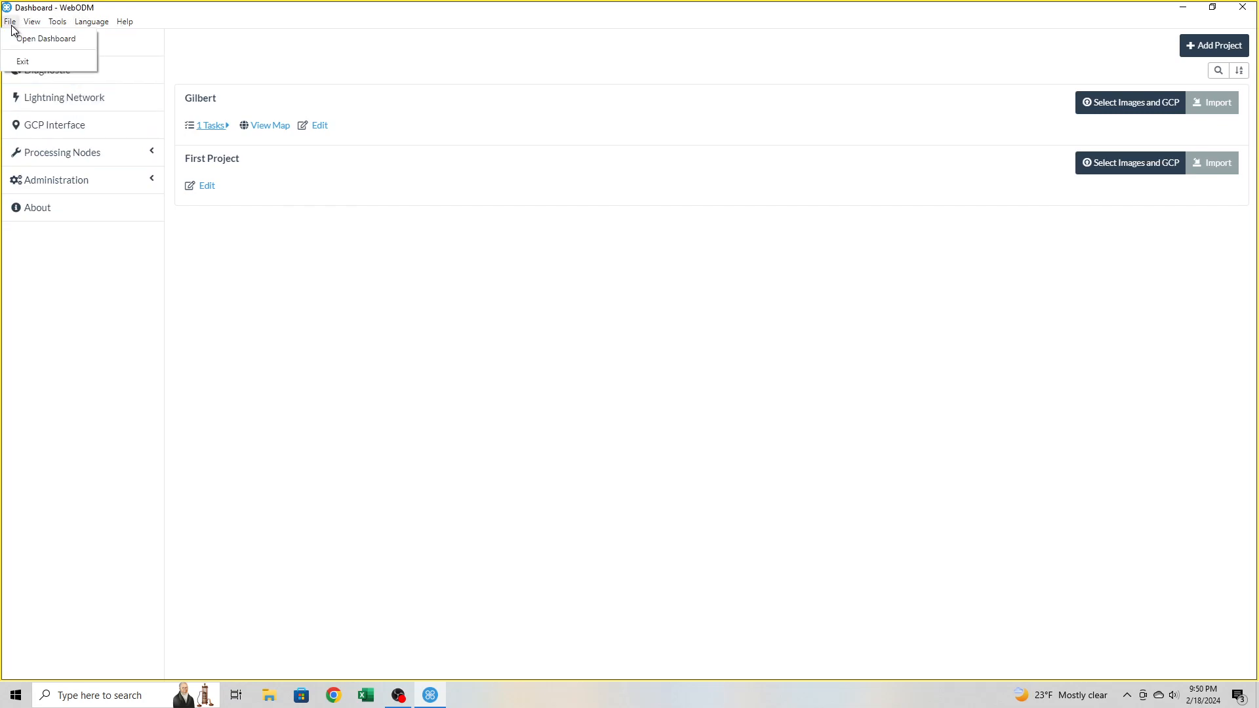
mouse_move(43, 25)
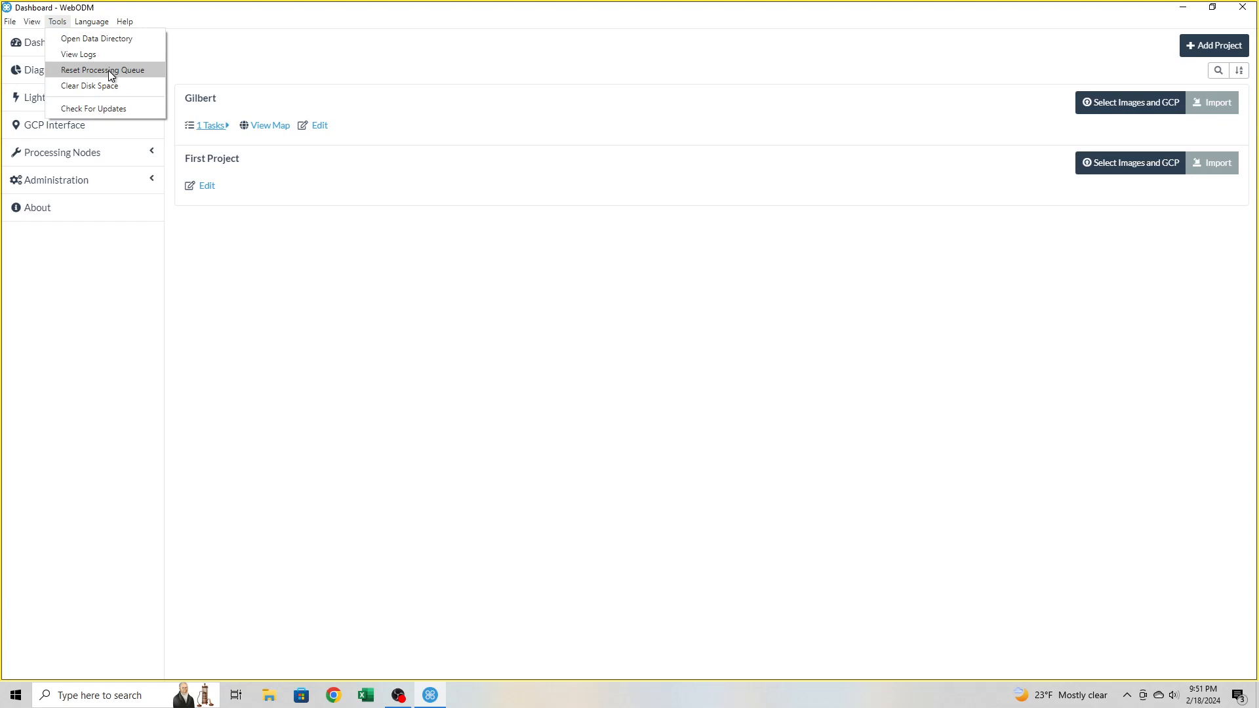
click(129, 109)
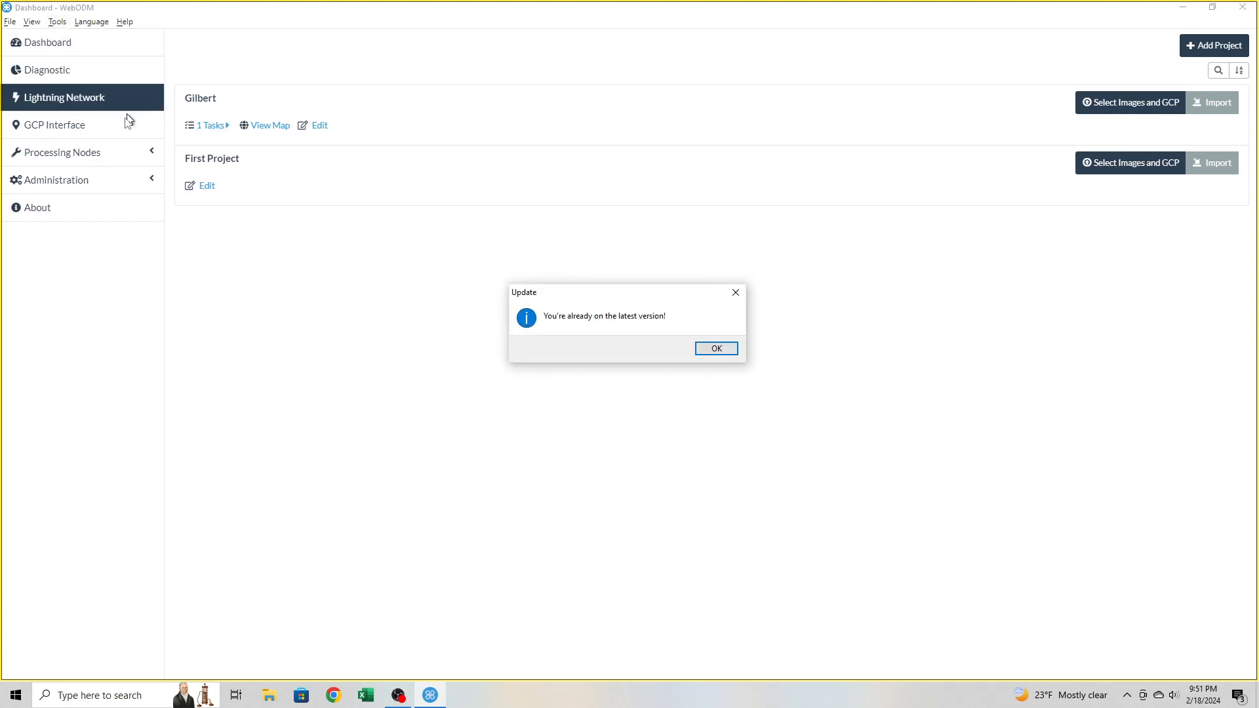
click(723, 348)
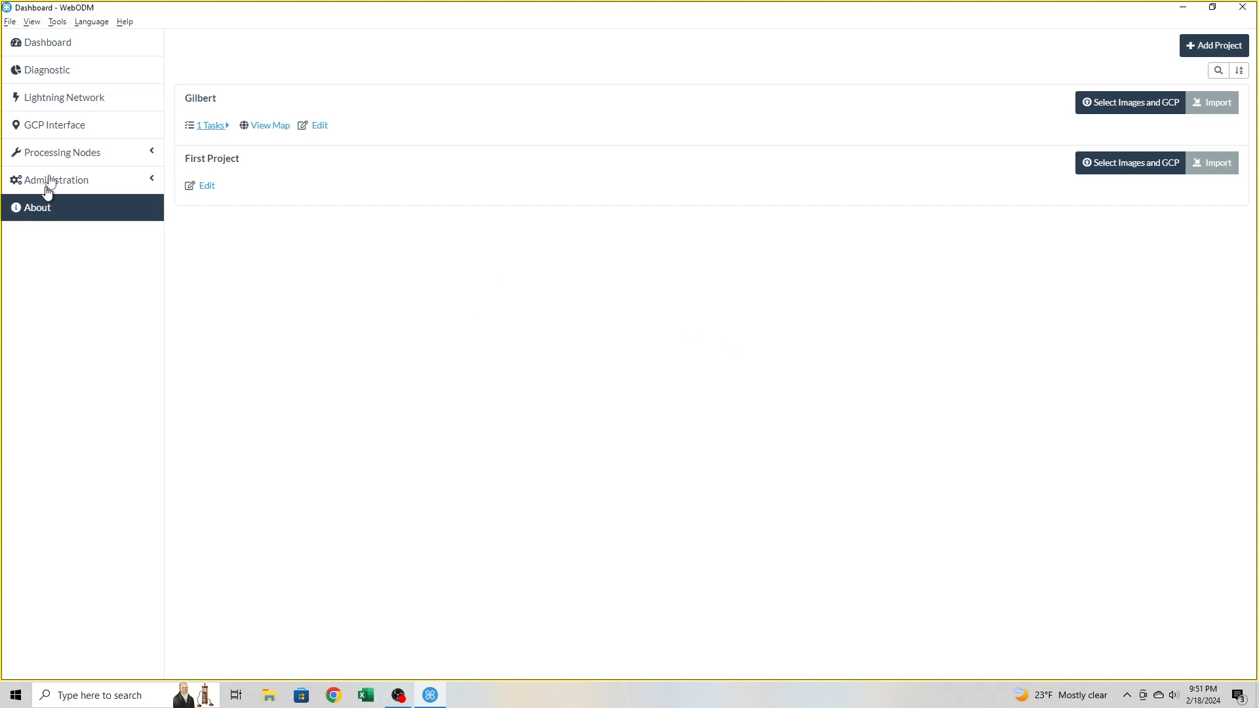
- View the storage diagnostics, the Lightning Network page and the GCP Interface page
click(57, 70)
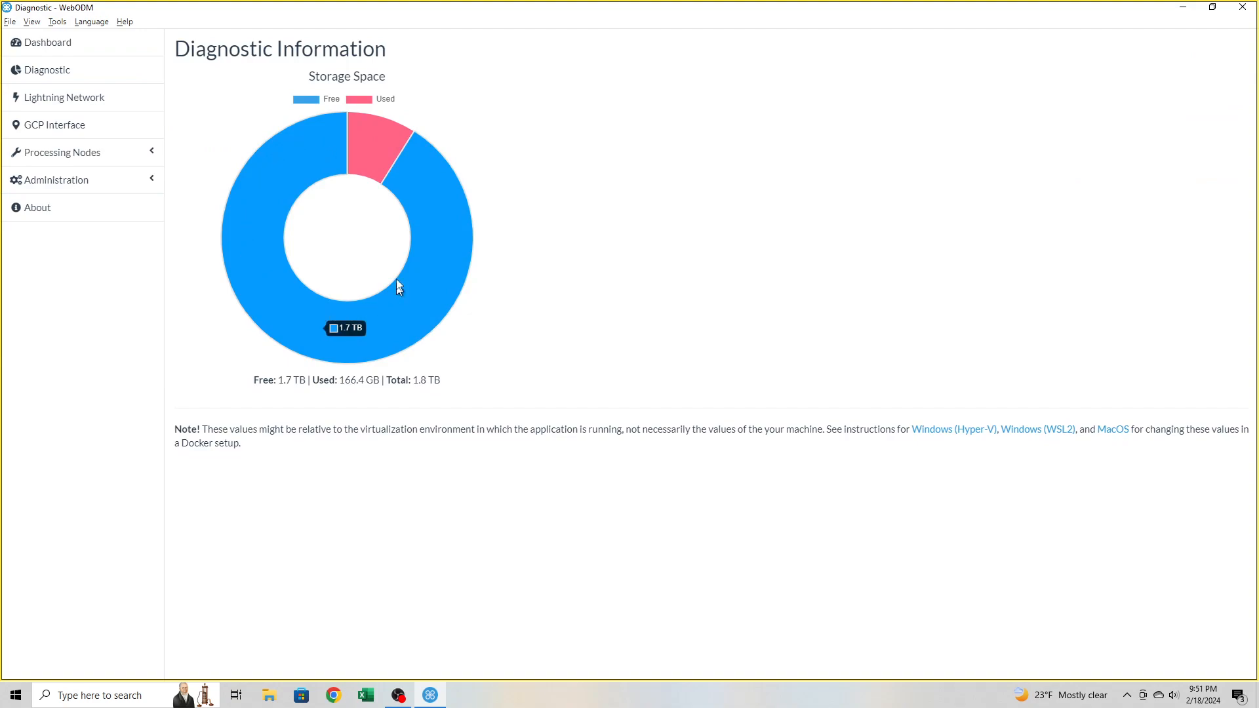
click(84, 110)
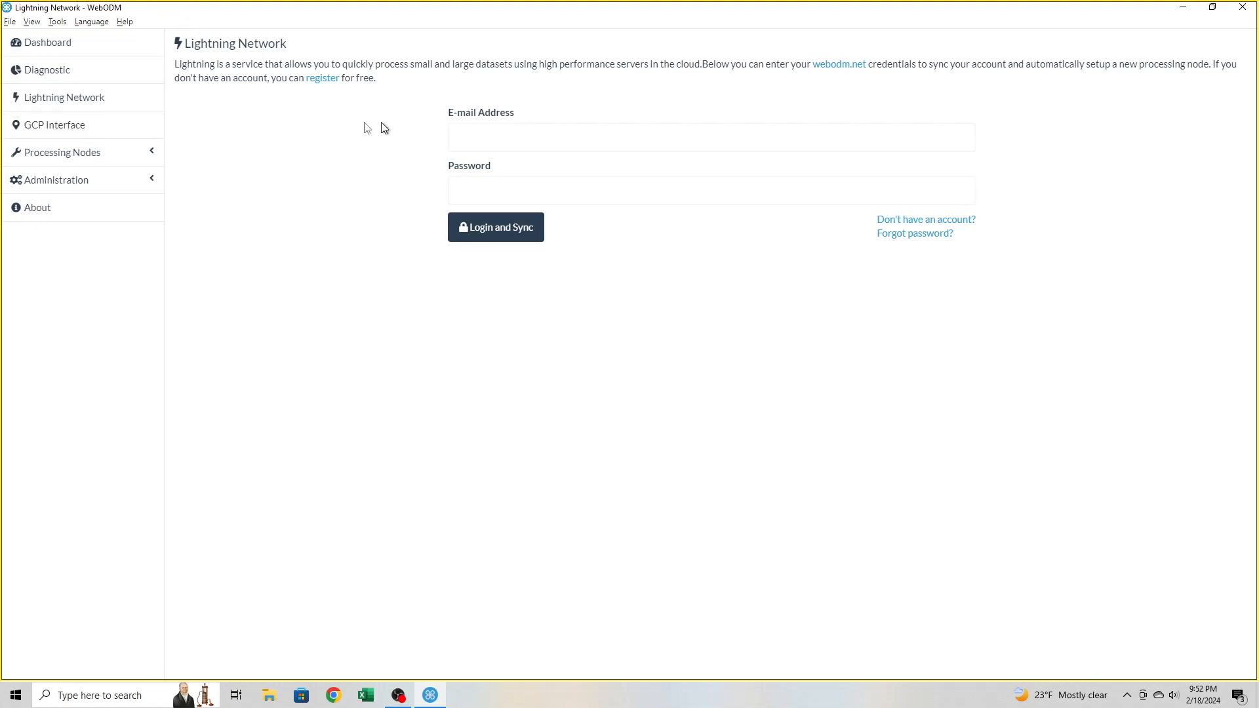
click(110, 129)
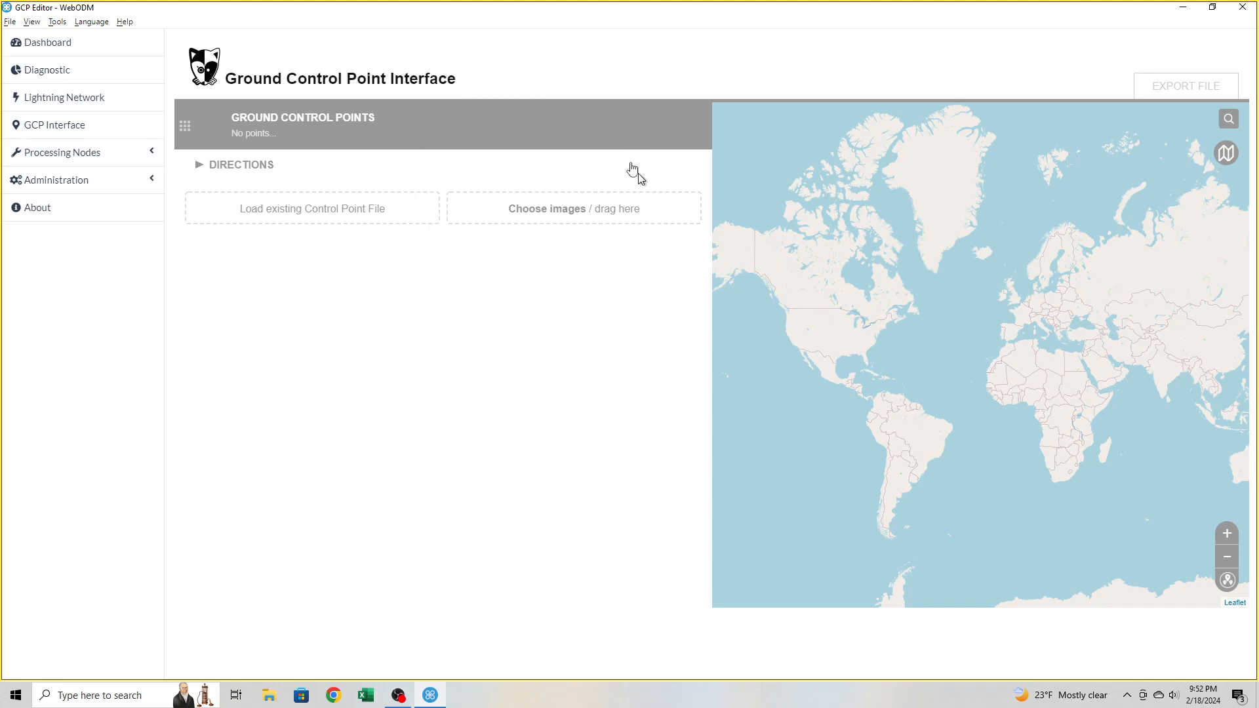
- Look through the entries under Processing Nodes and Administration, and view the About page
click(157, 155)
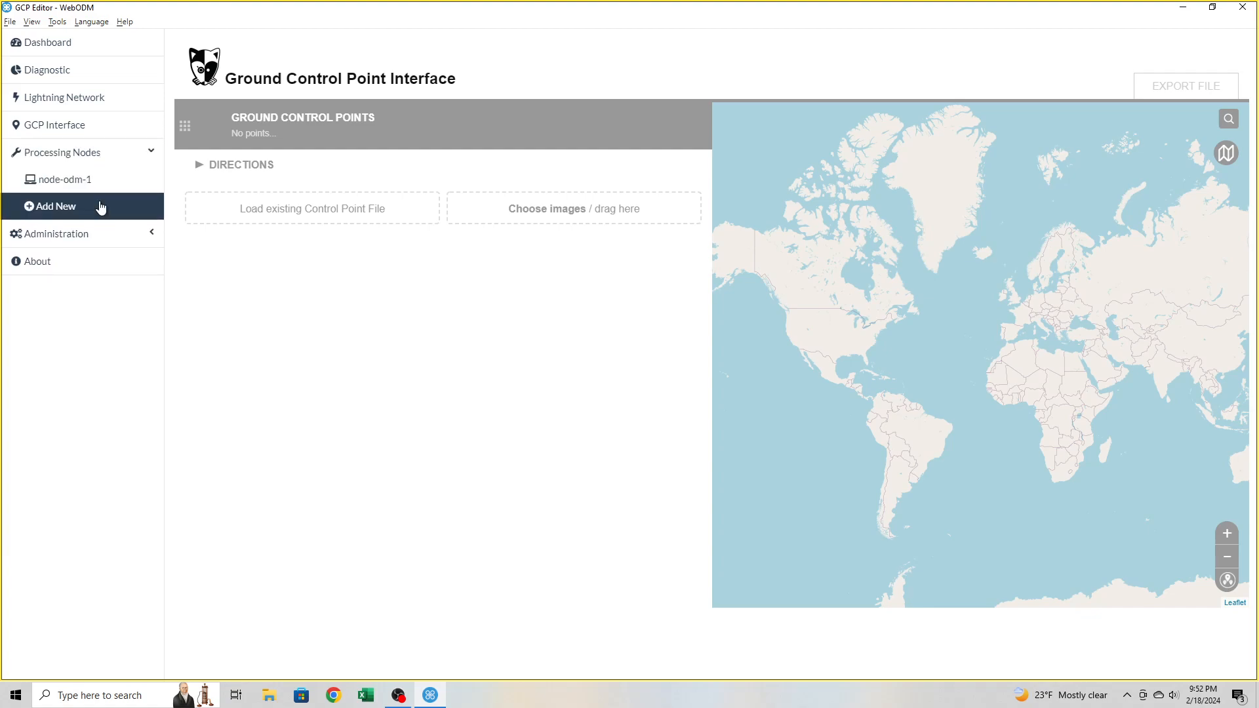
click(113, 155)
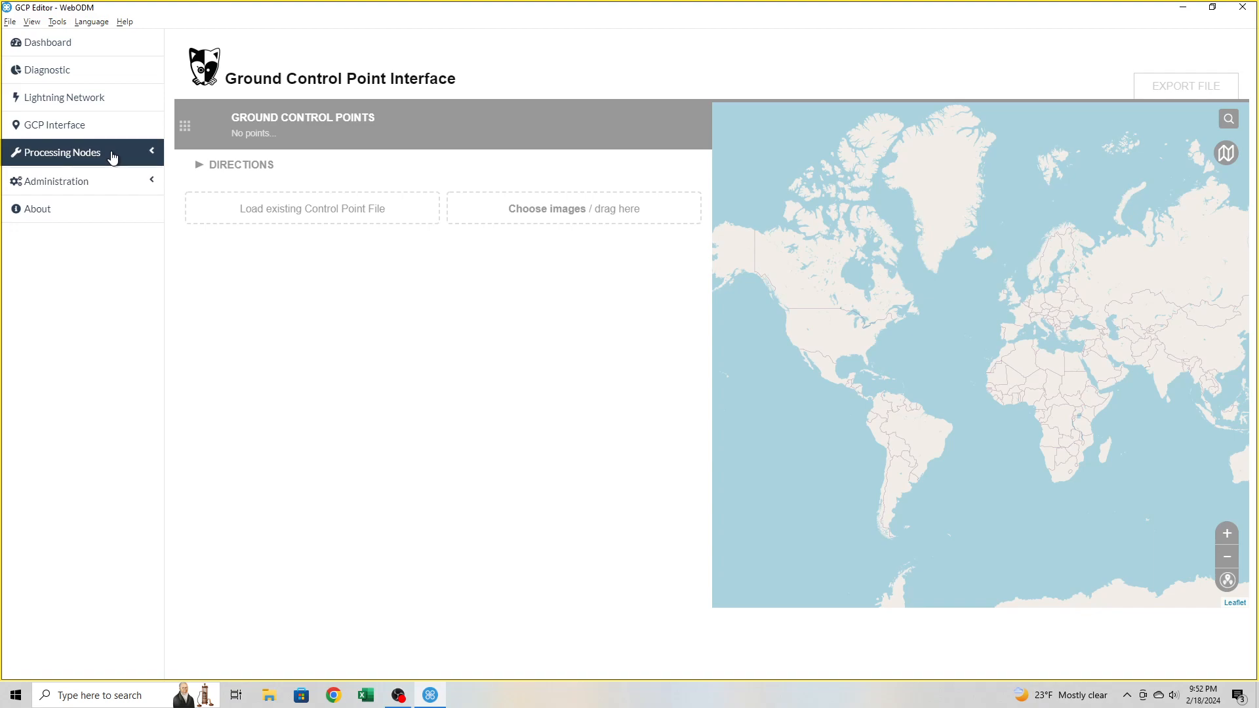
click(118, 177)
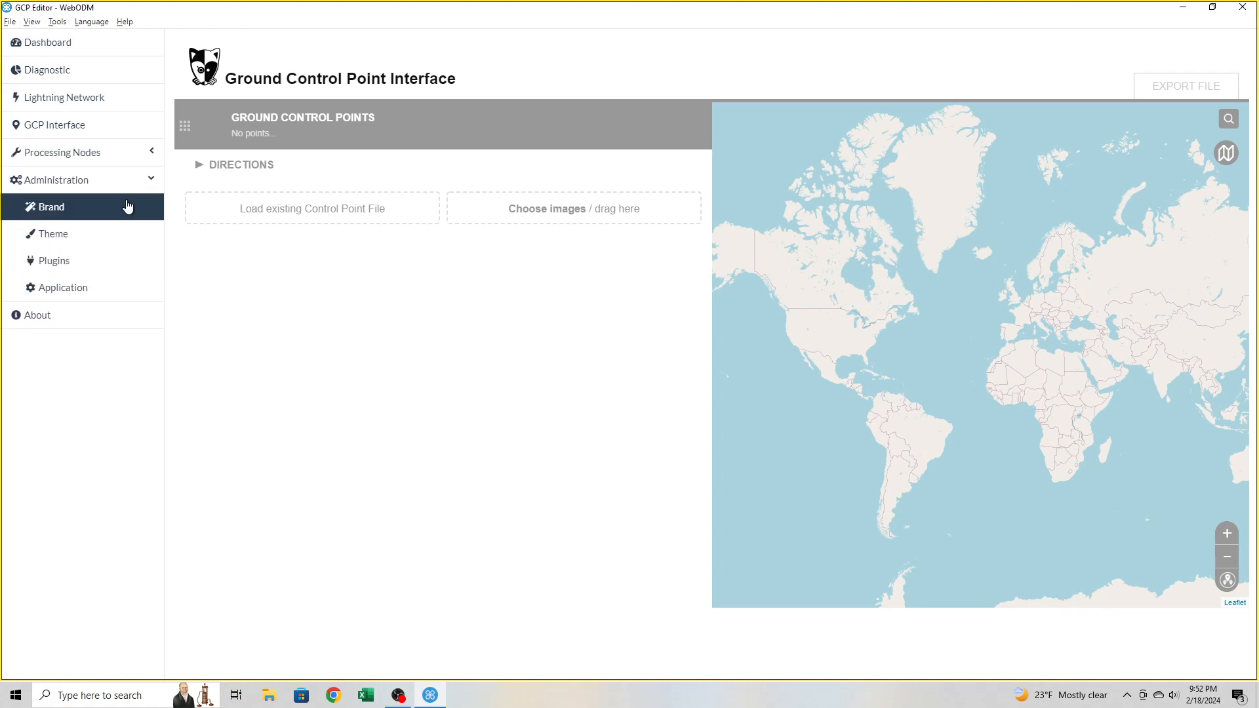
click(90, 188)
click(38, 207)
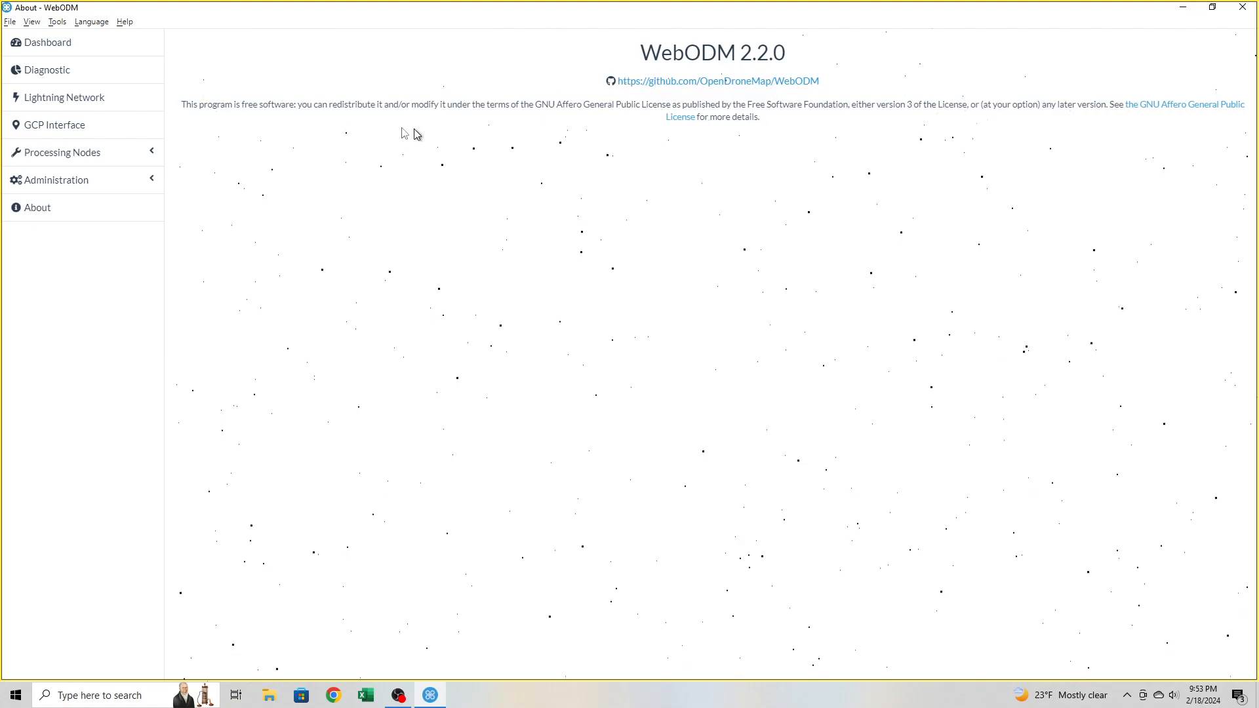
- Start selecting images for First Project and browse to Drone Flights > May 2022 > ATV Trail OREBEGONE Portion > 100MEDIA
click(62, 52)
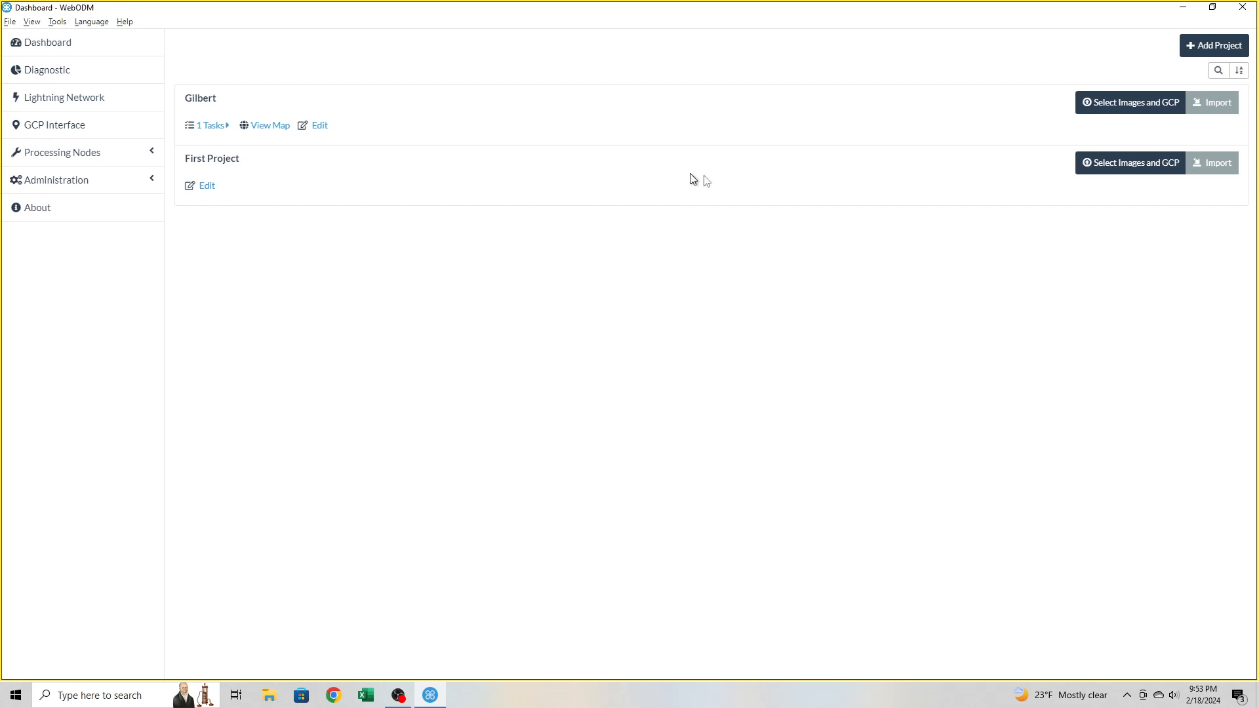
click(1112, 169)
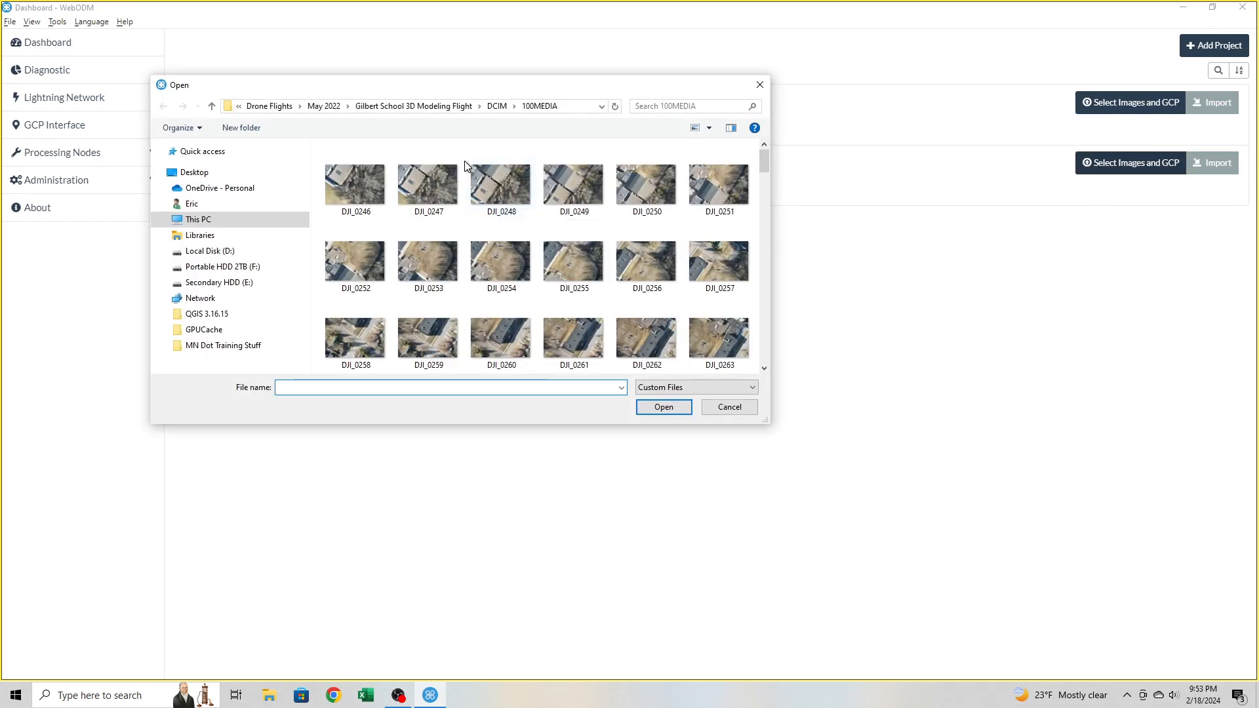
click(276, 107)
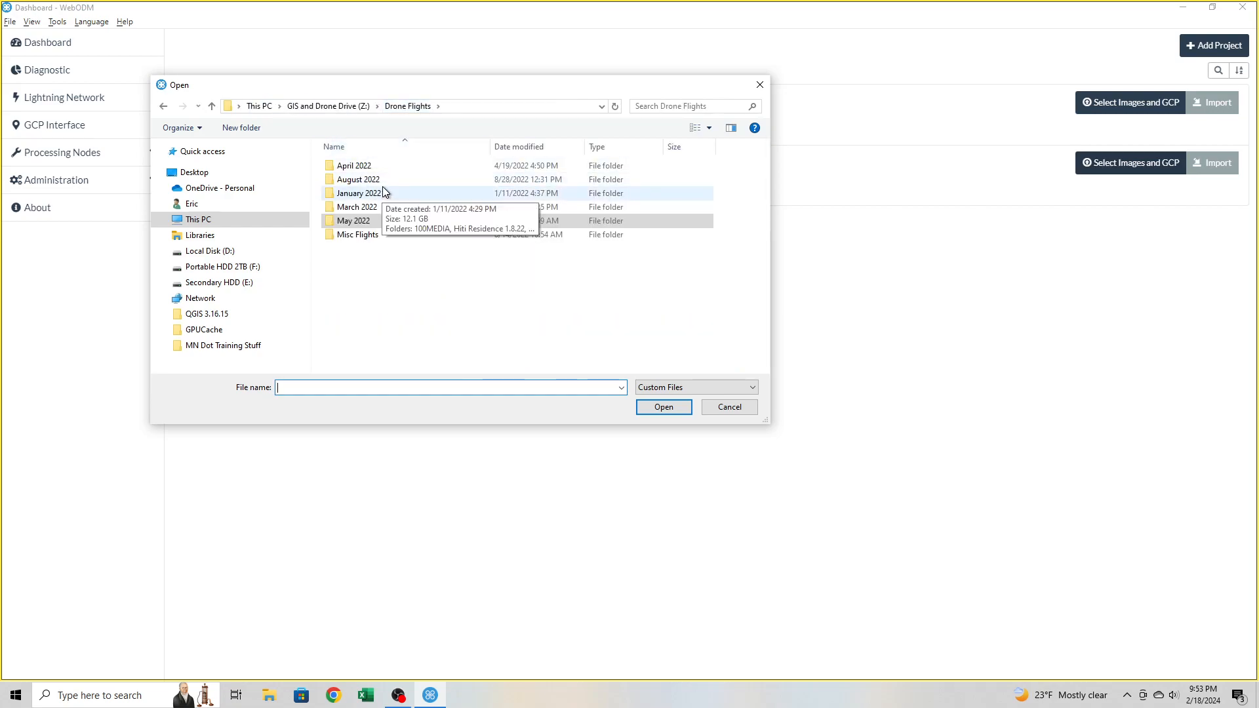
double_click(392, 222)
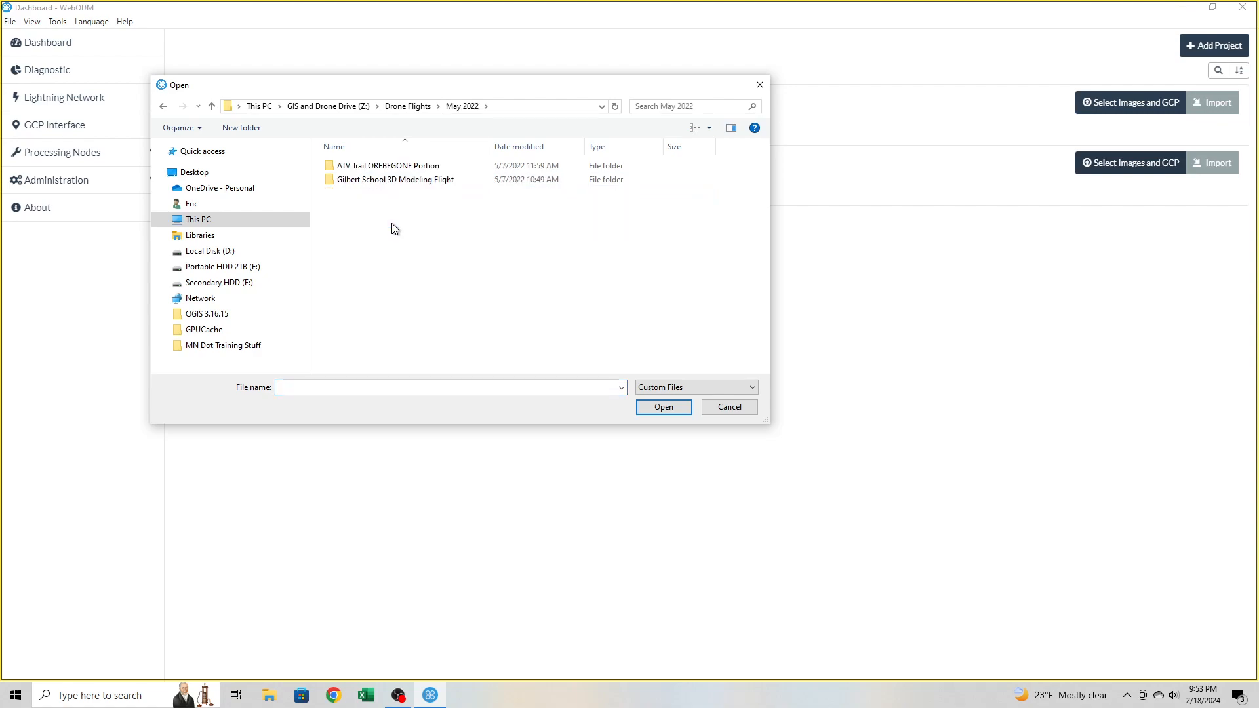
double_click(379, 167)
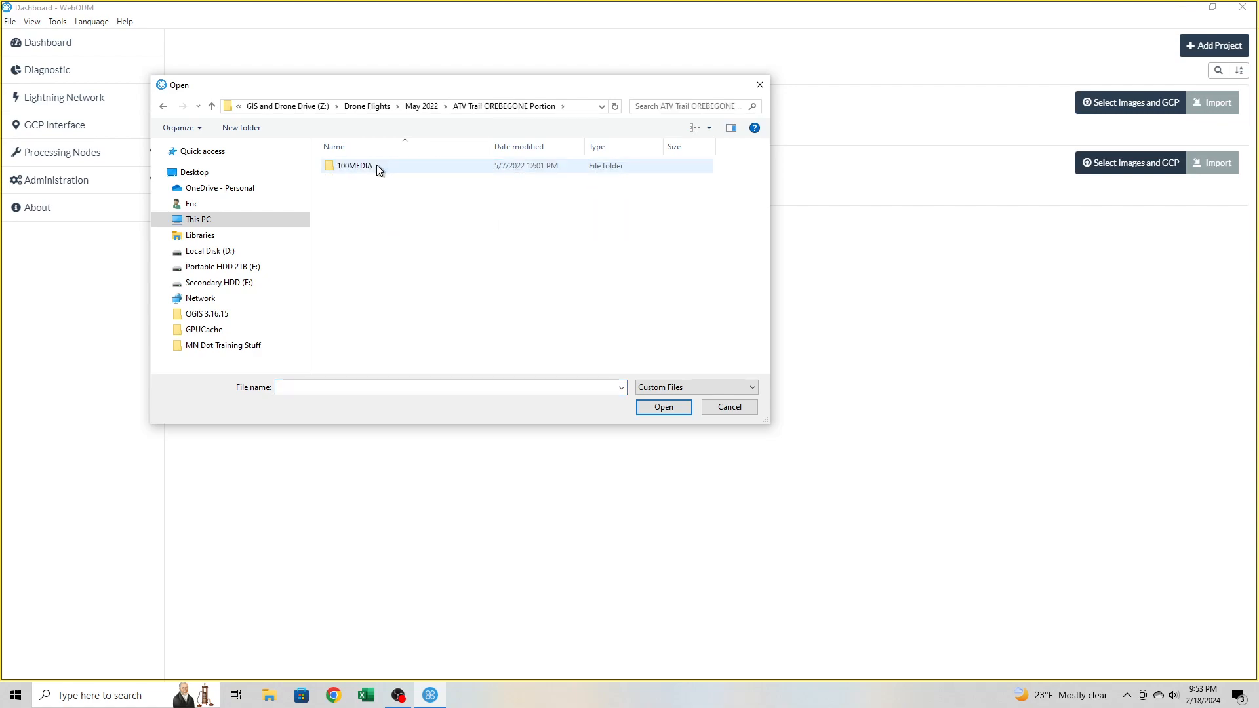
double_click(376, 165)
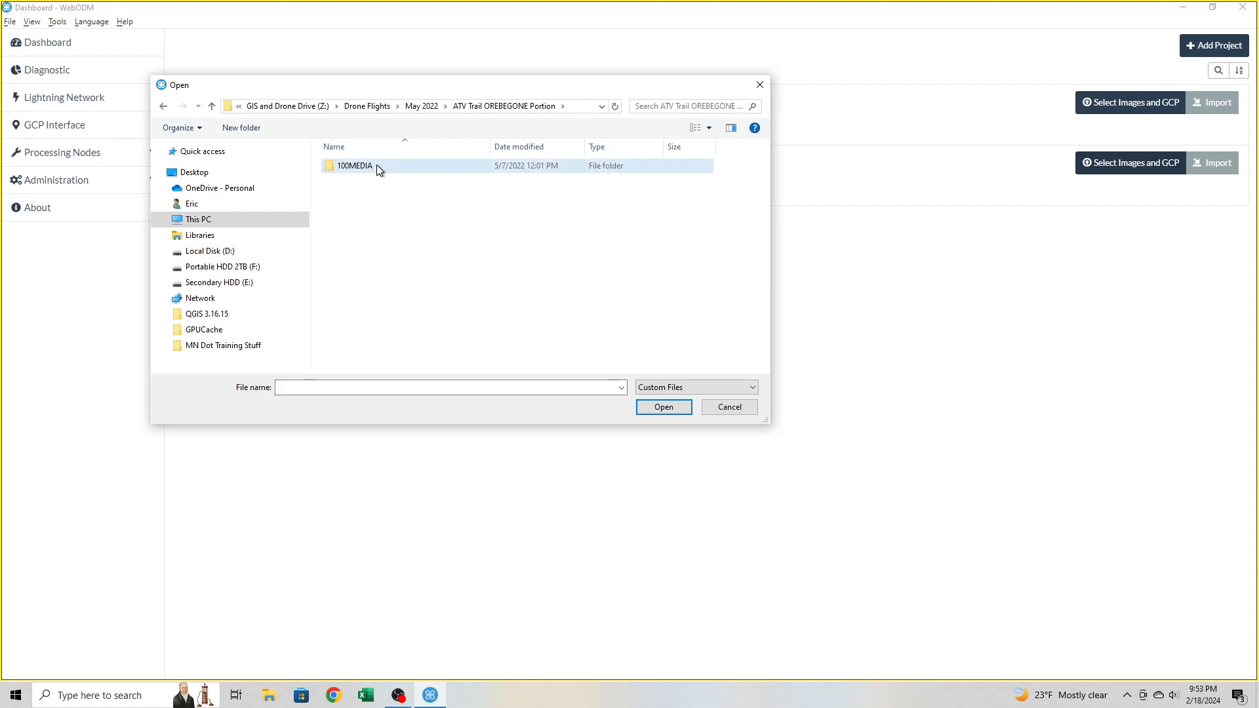
- Load all images from DJI_0410 through DJI_0581 into the new First Project task
click(371, 183)
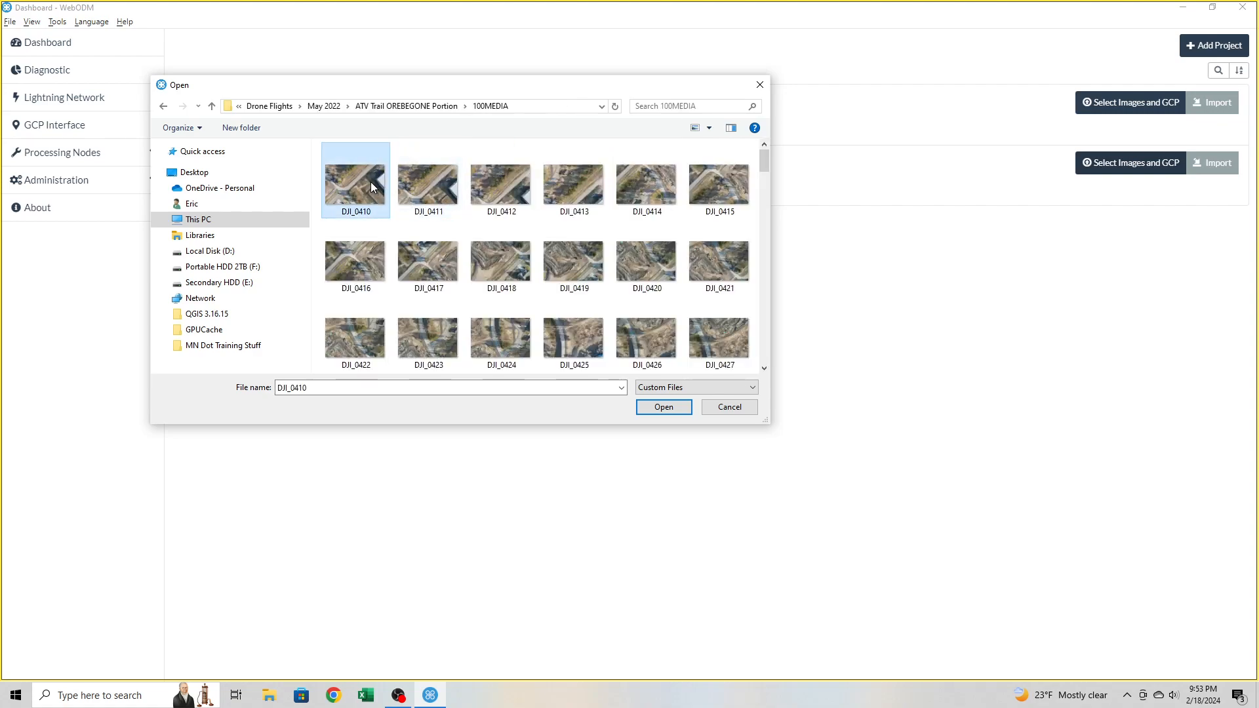
scroll(550, 198, down, 7)
scroll(574, 218, down, 10)
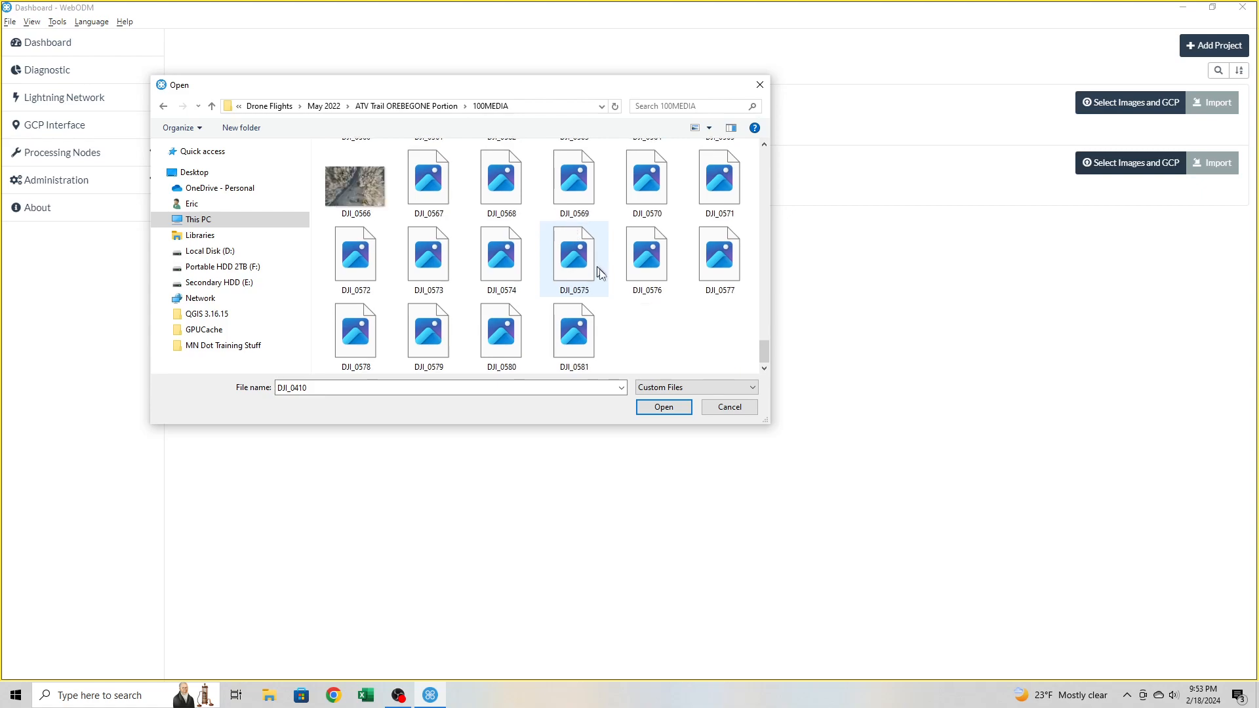
shift+click(584, 333)
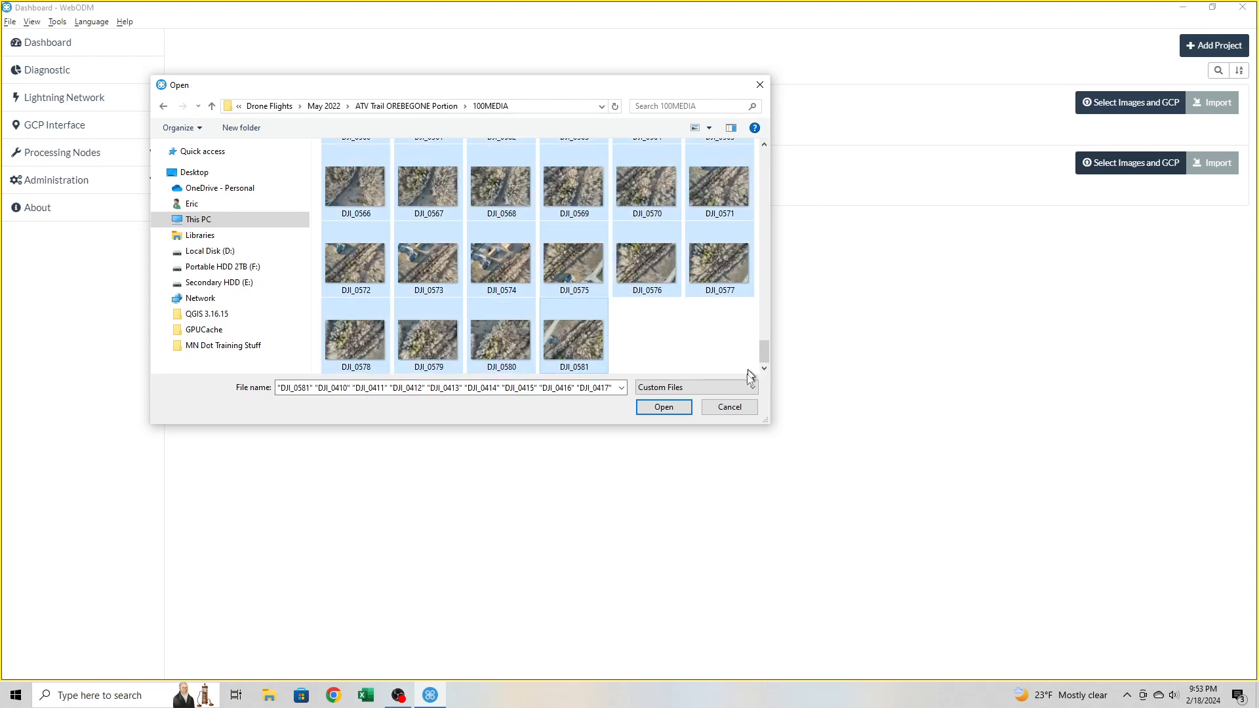
click(666, 407)
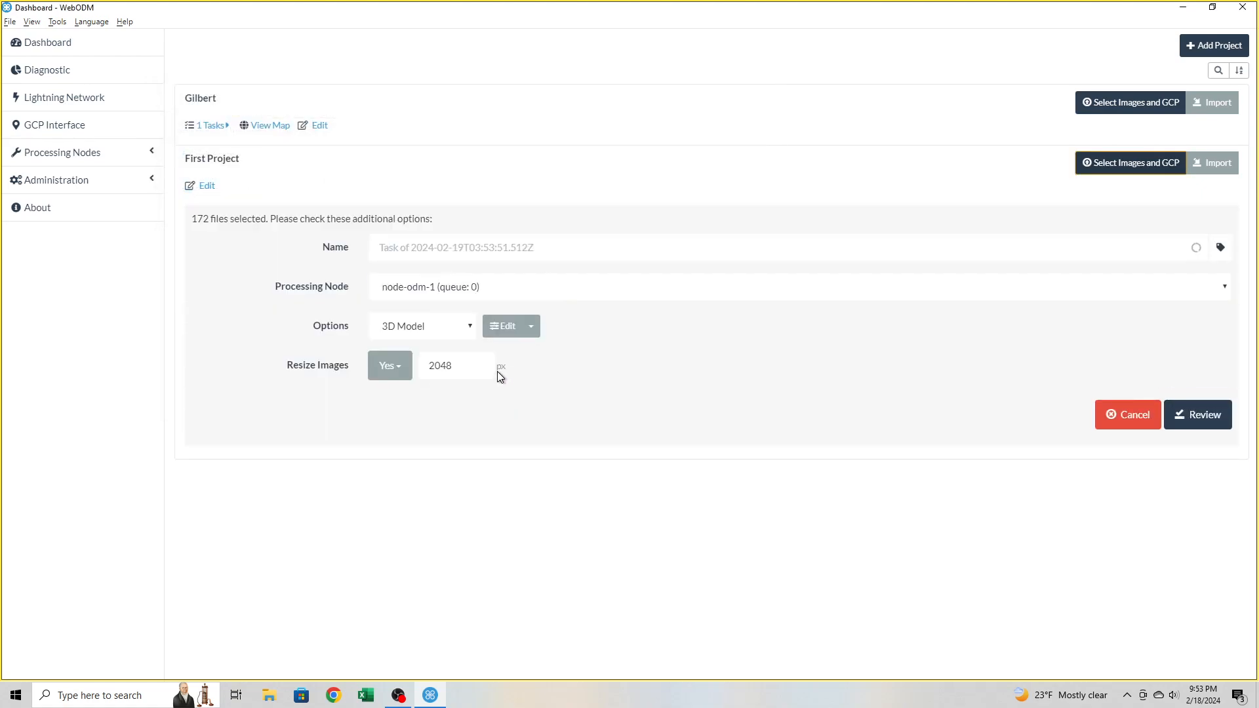
- Rename the new task as "Youtube Video Tutorial"
drag(208, 219, 192, 219)
click(234, 268)
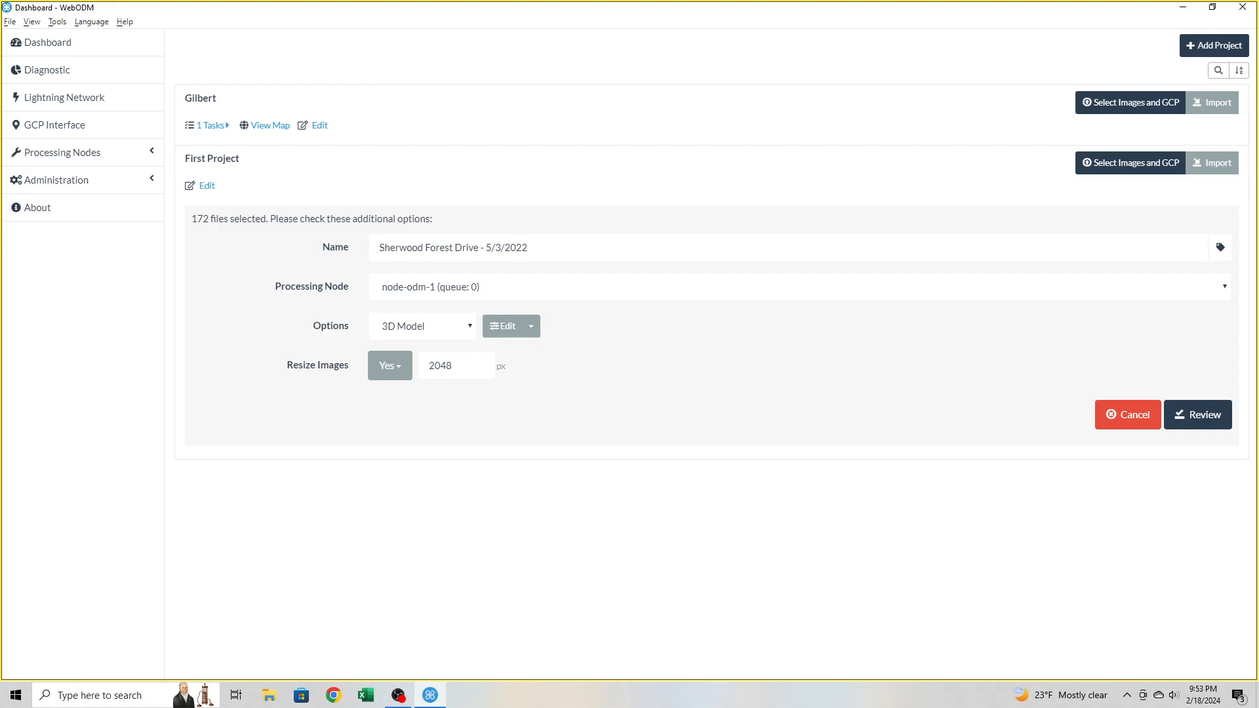
drag(528, 247, 379, 247)
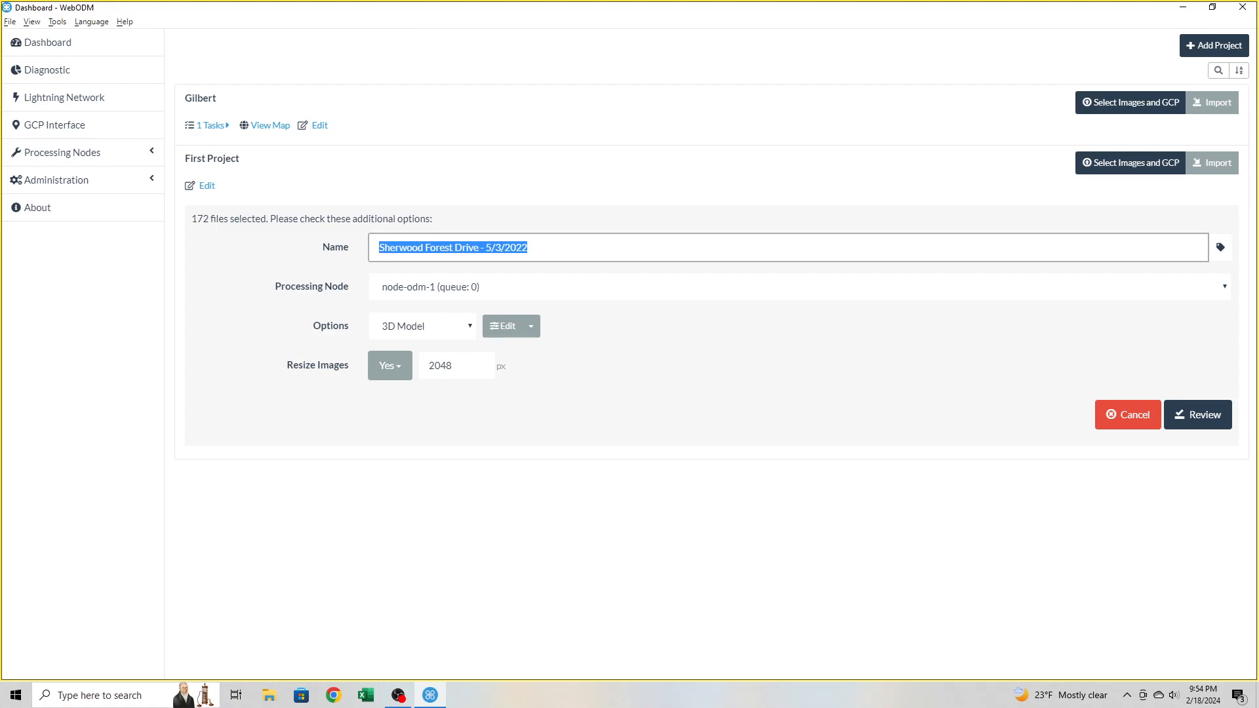
text(Y)
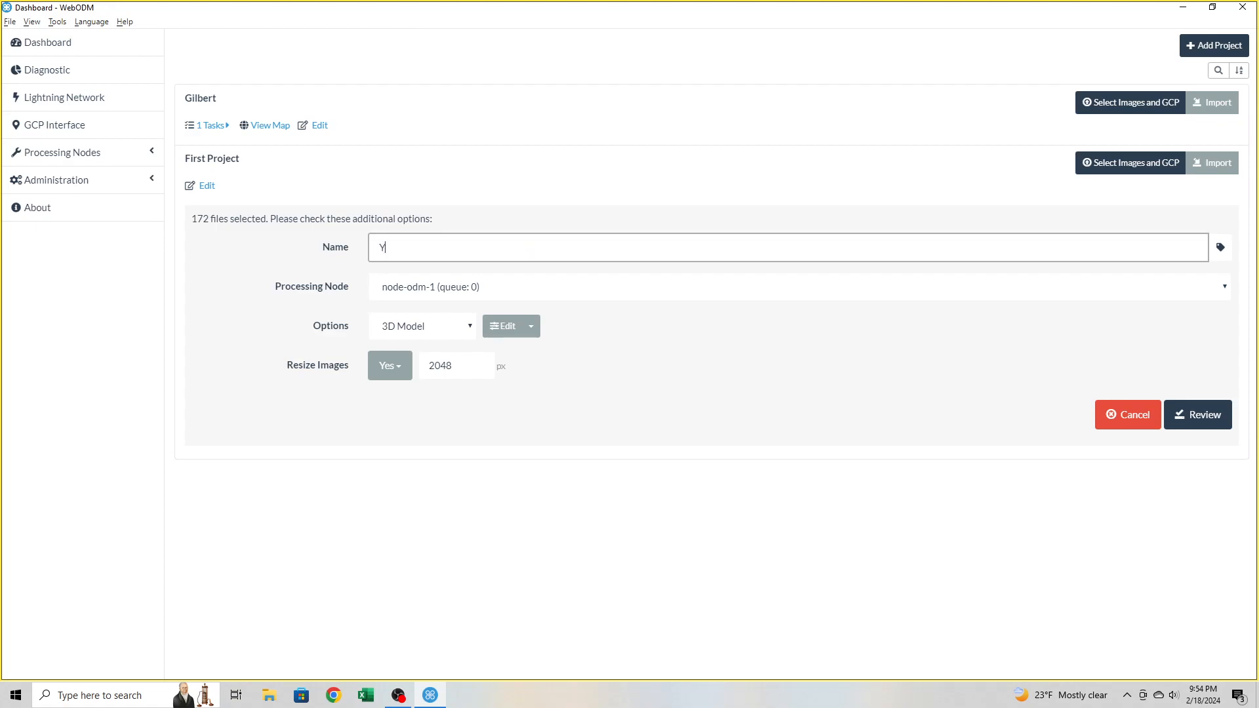
text(outube Video Tutorial)
click(626, 320)
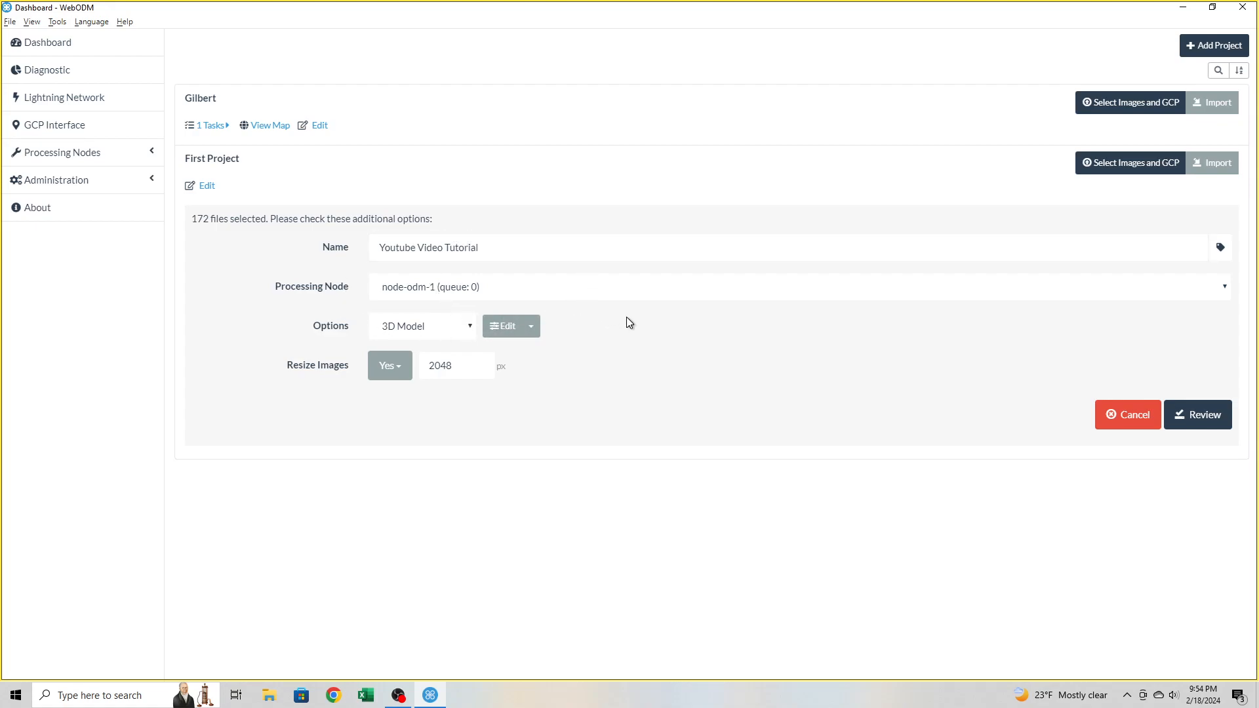
- Choose node-odm-1 as the task's processing node and Default as its options preset
click(587, 298)
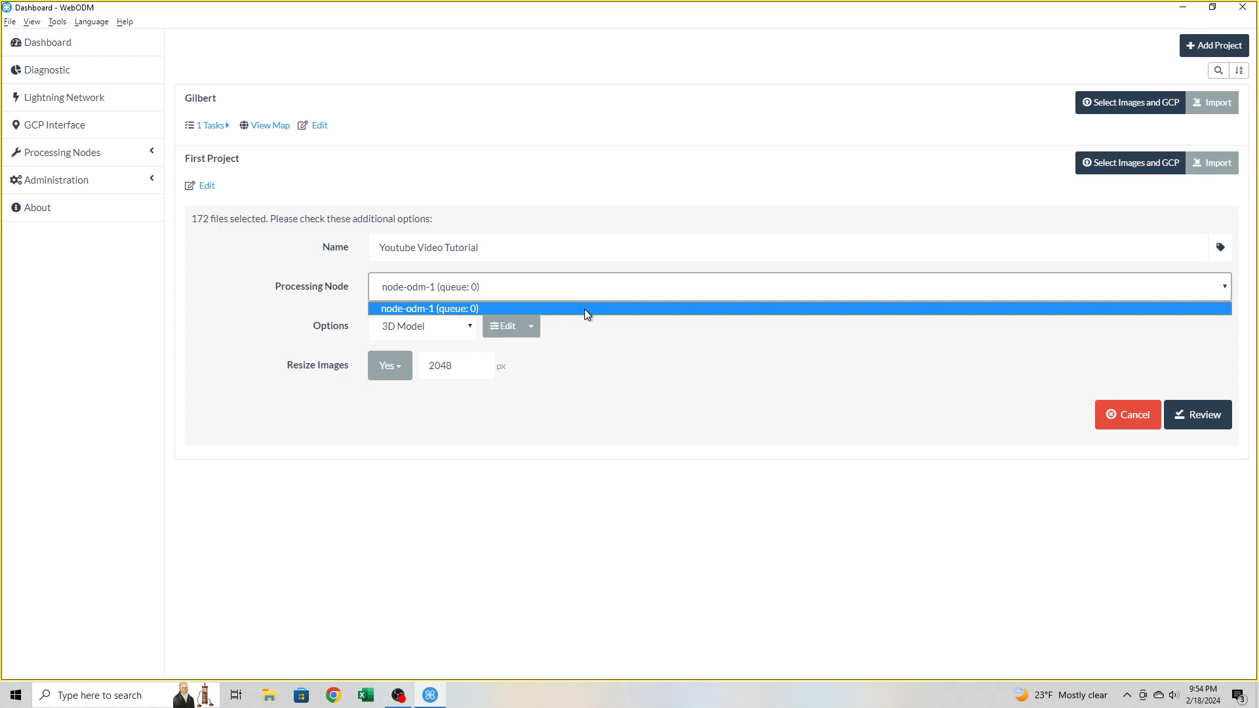
click(585, 309)
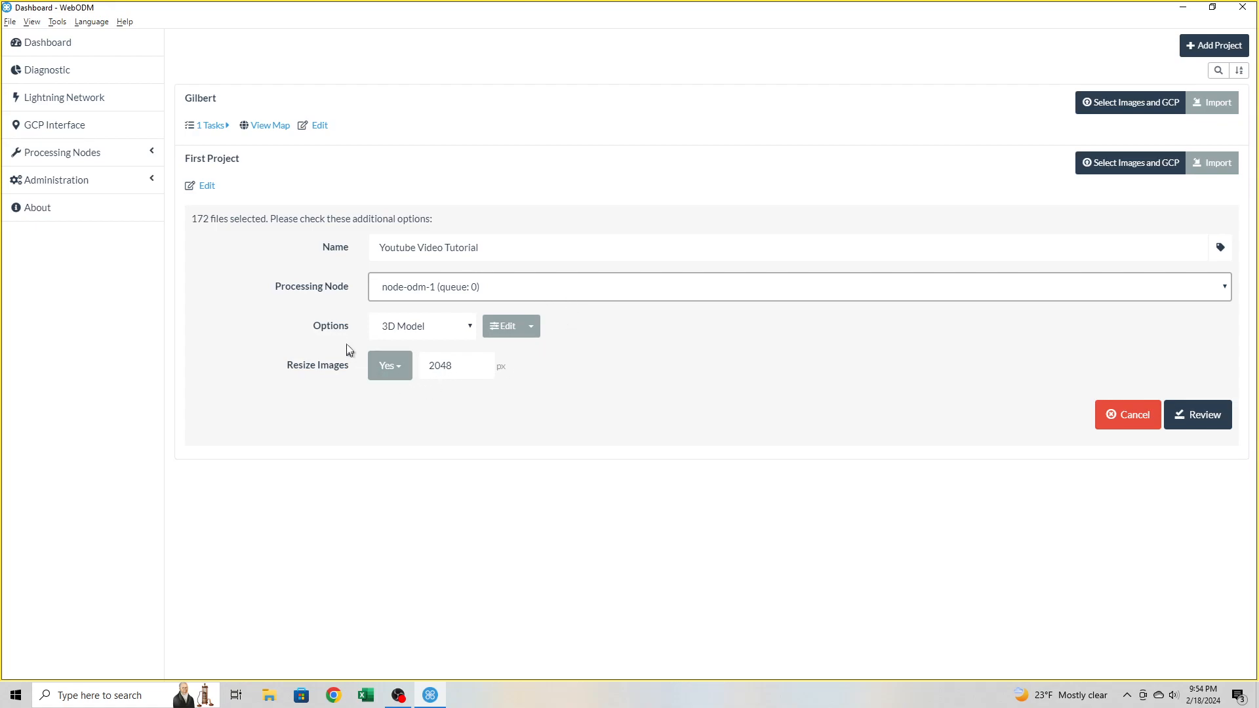
click(433, 332)
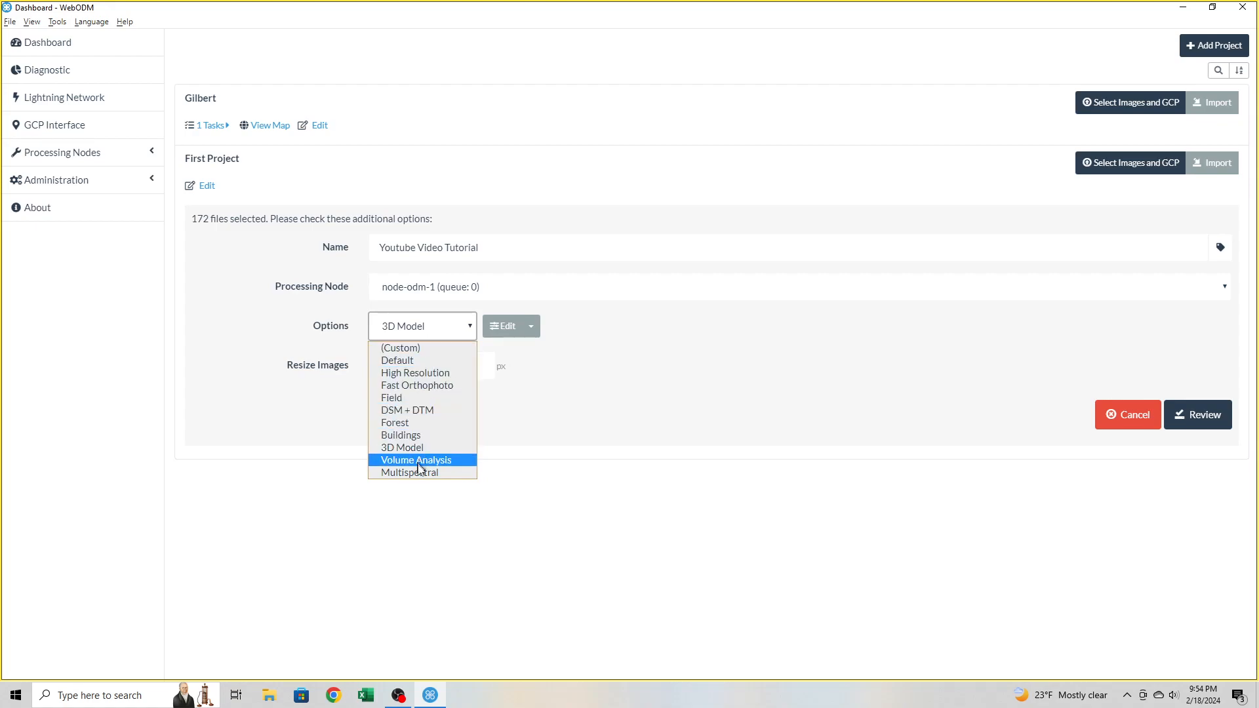
click(412, 361)
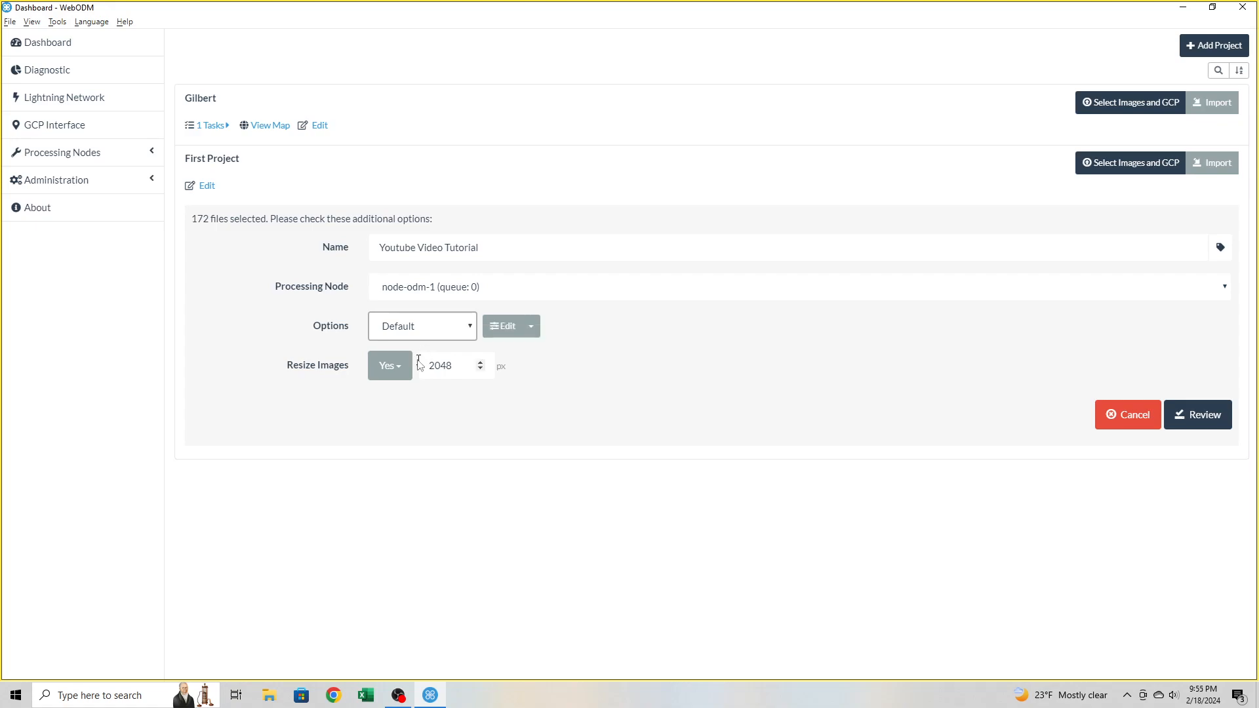
- Review the image resizing choices and the processing presets, keeping Yes and Default selected
click(396, 369)
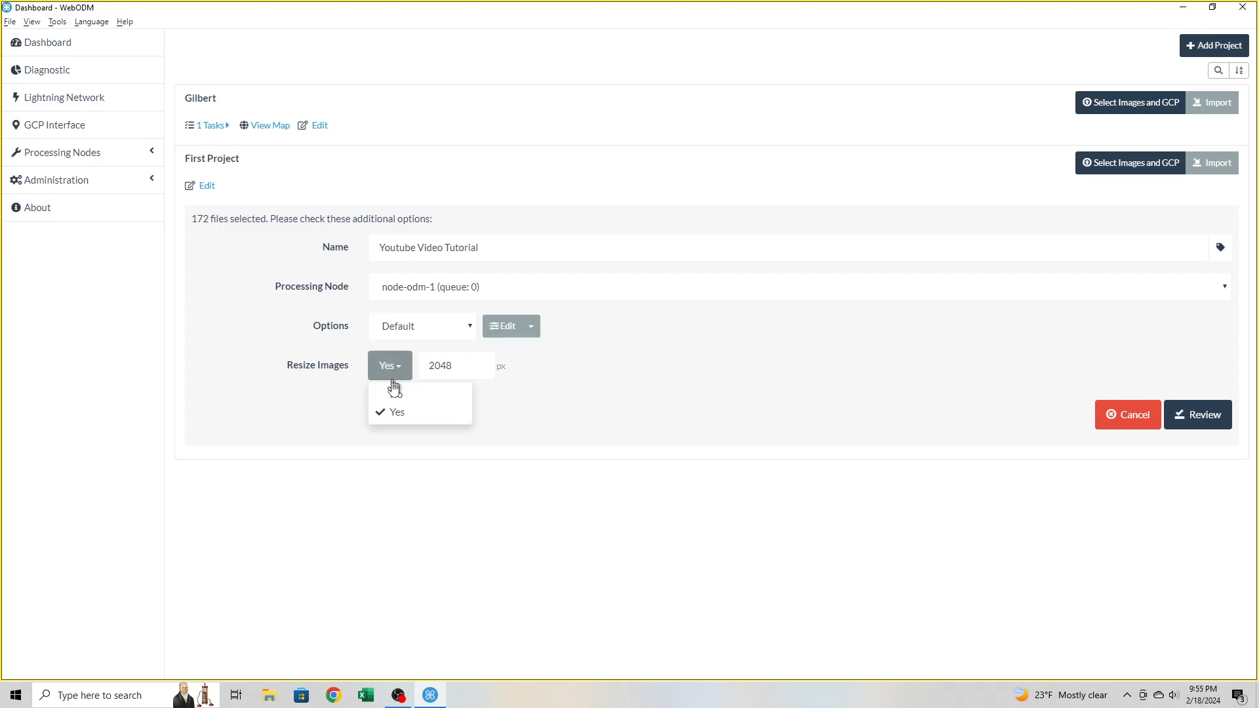
click(396, 413)
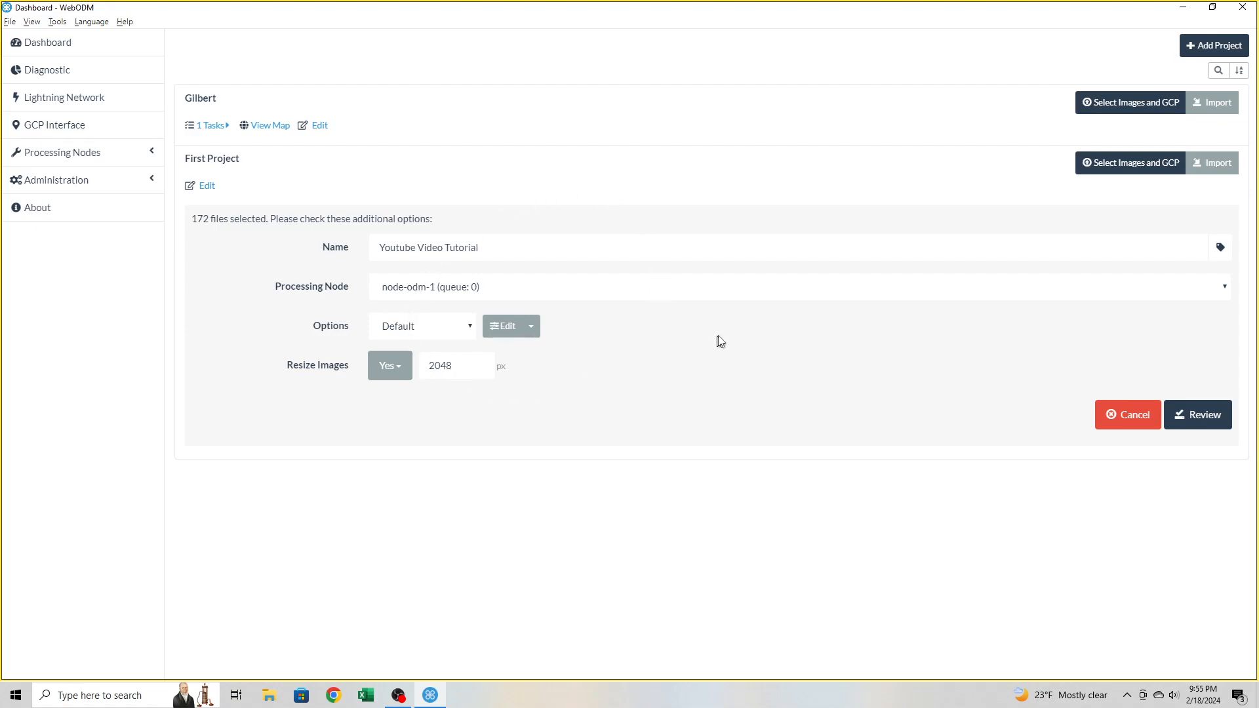
click(459, 325)
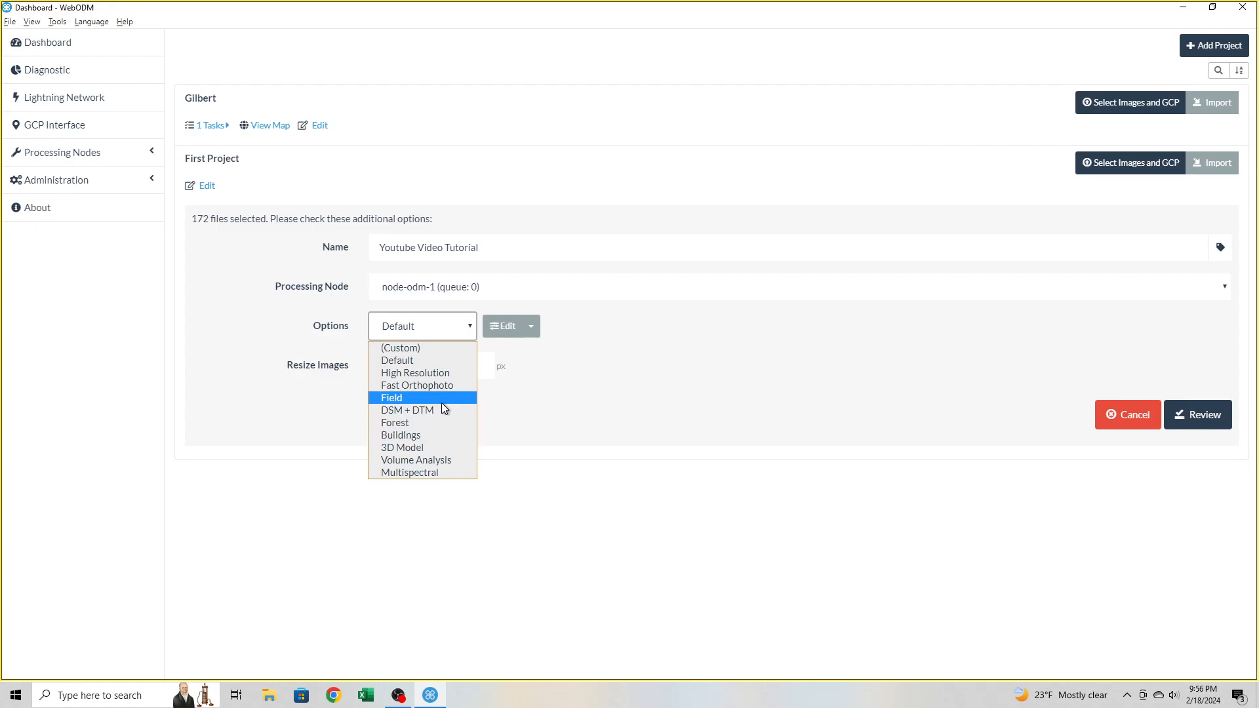
click(459, 360)
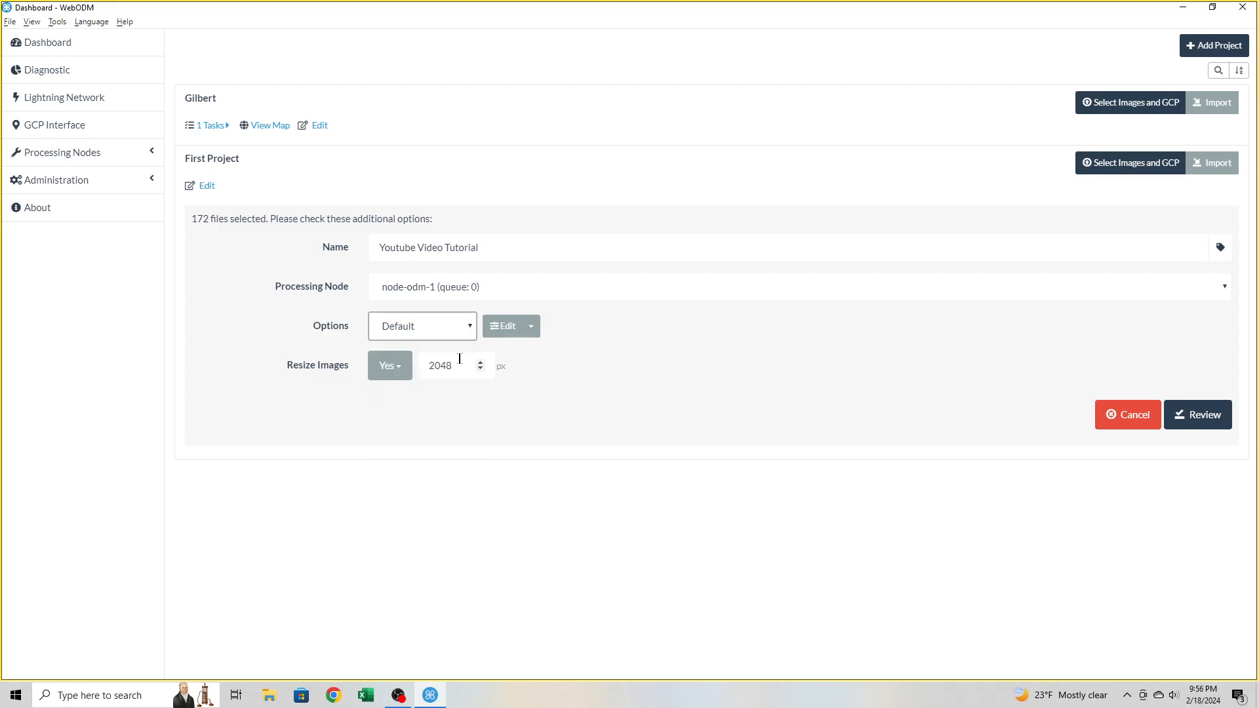
- Examine the task's processing options, including the descriptions of use-fixed-camera-params, skip-orthophoto and skip-band-alignment
click(503, 328)
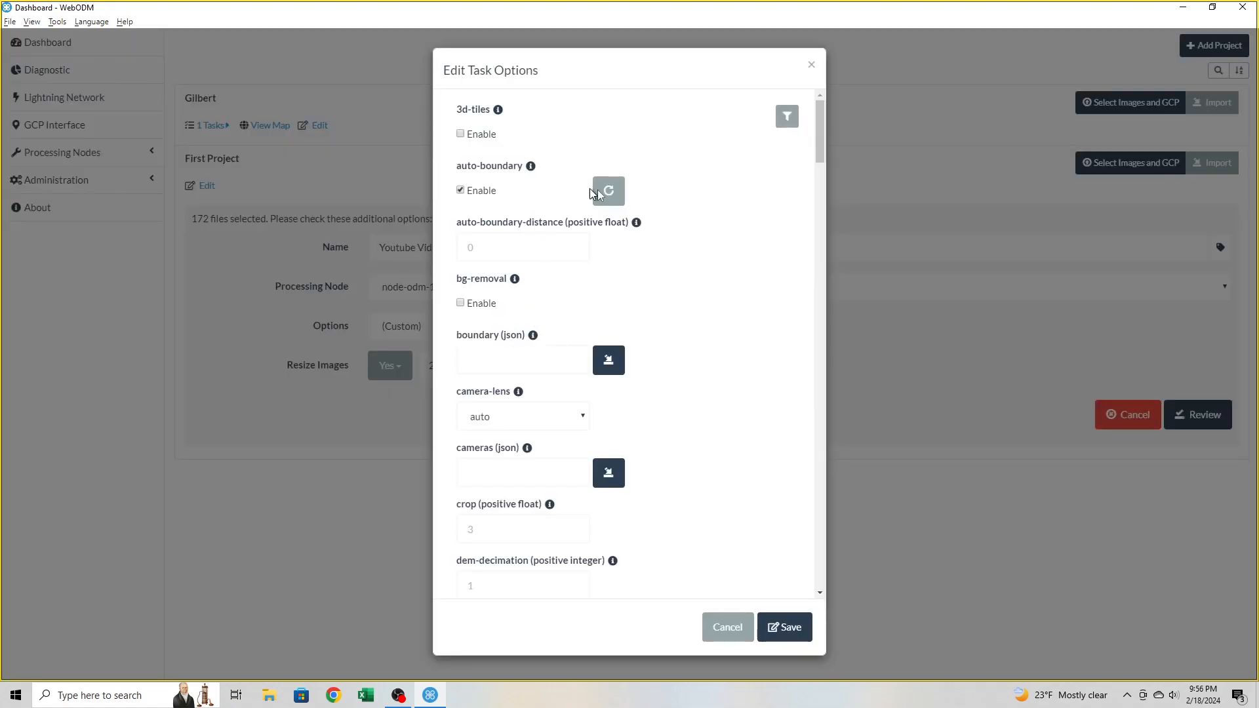
scroll(623, 273, down, 10)
scroll(622, 275, down, 20)
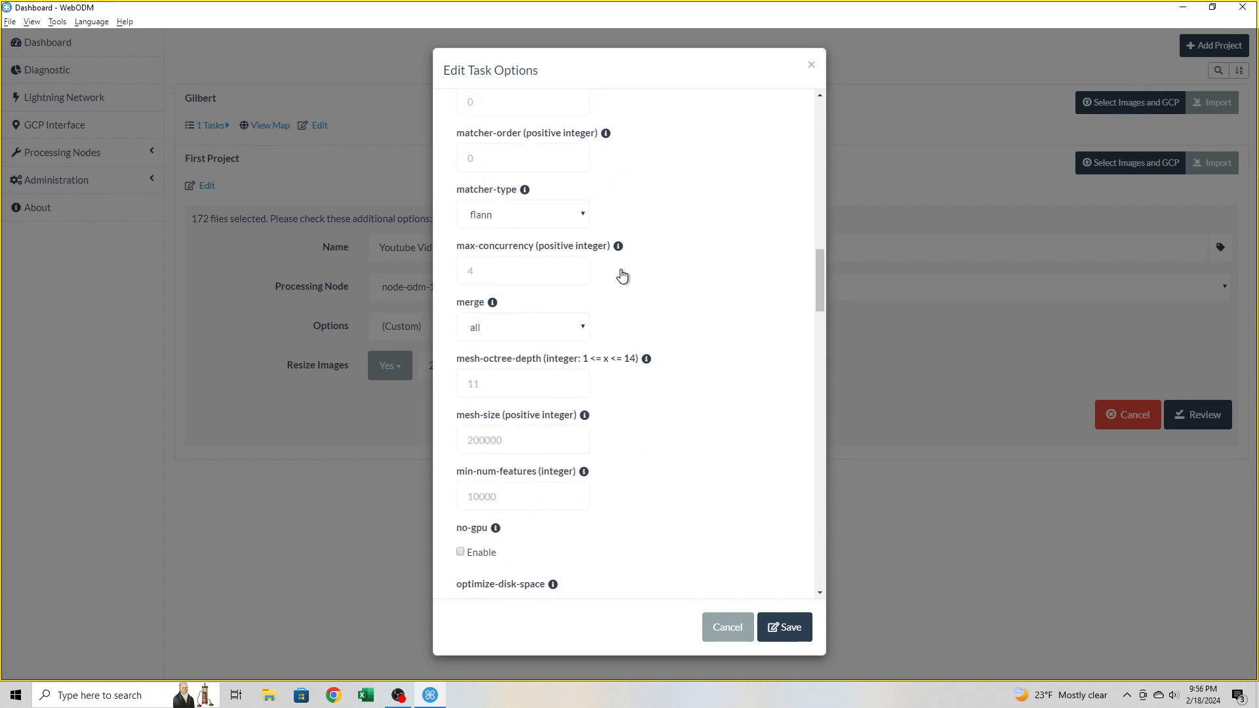
scroll(618, 276, down, 20)
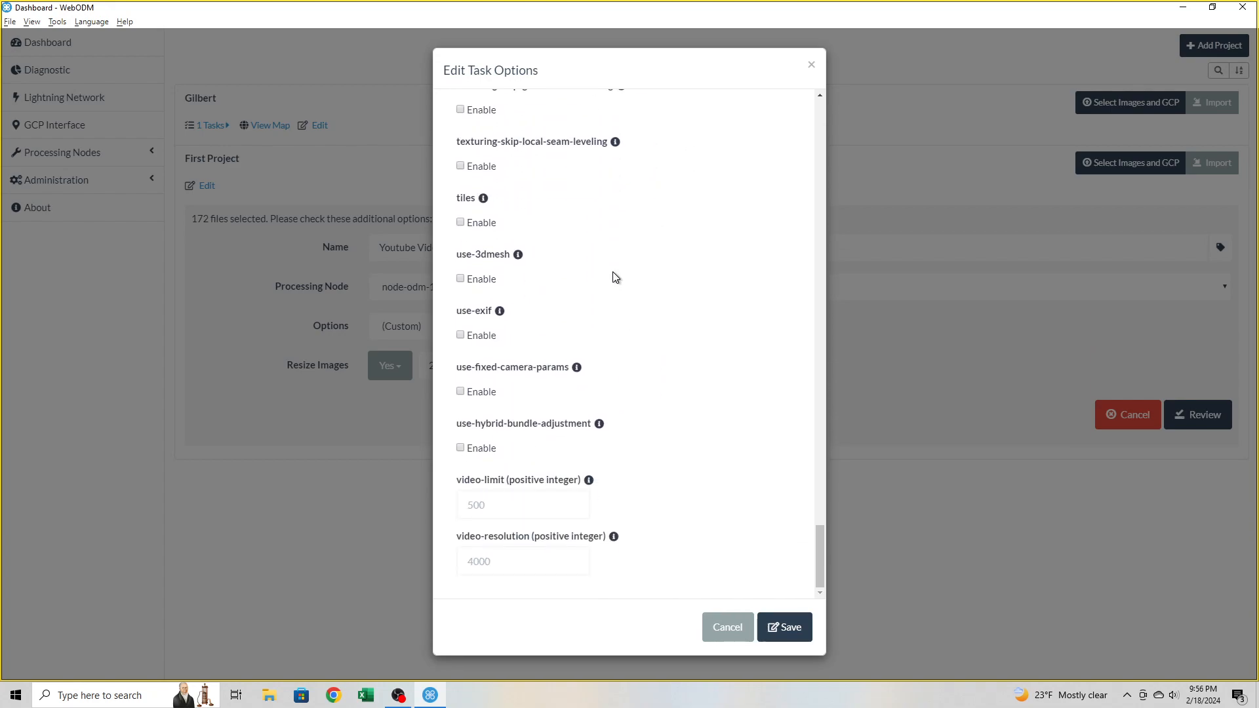
scroll(608, 278, up, 6)
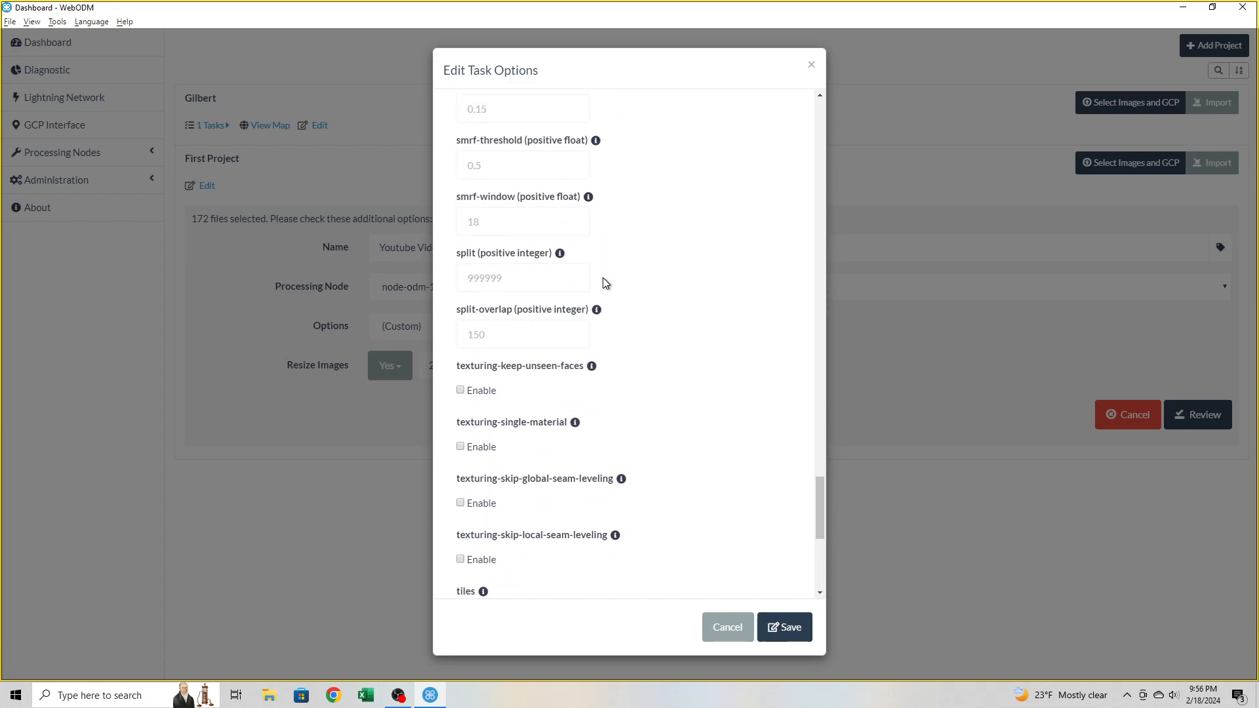
scroll(574, 366, down, 3)
scroll(583, 367, down, 3)
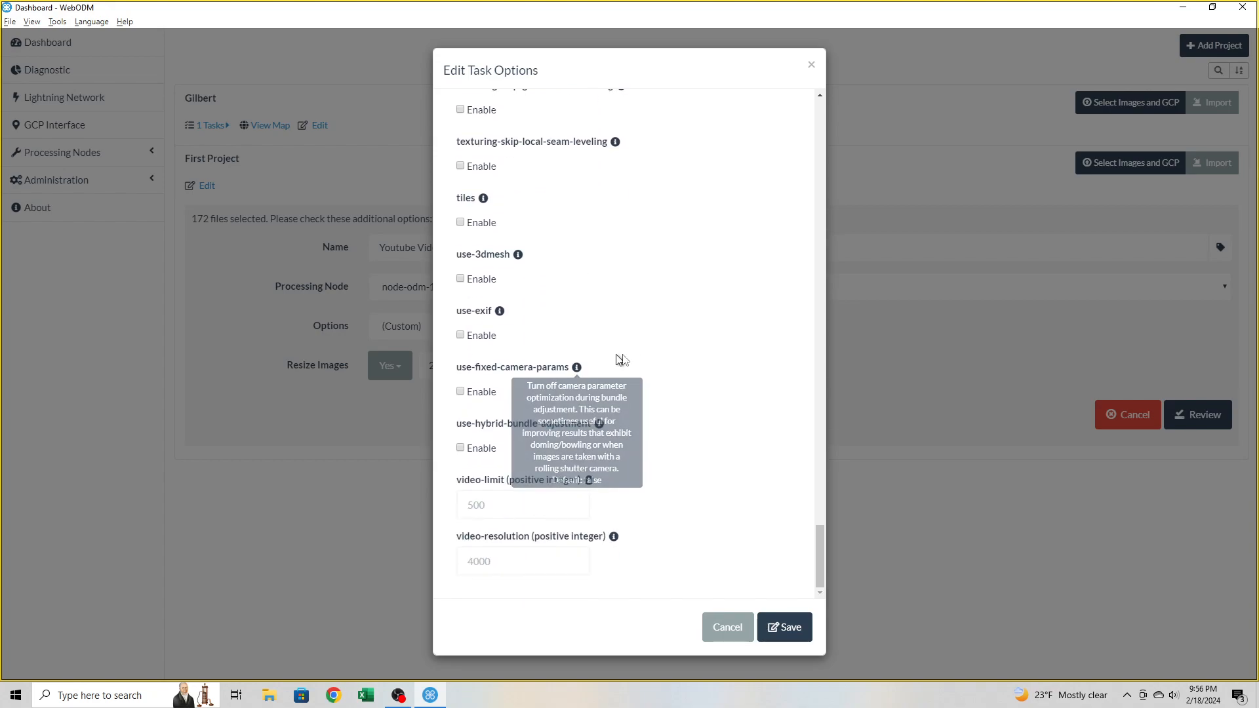
scroll(625, 506, up, 7)
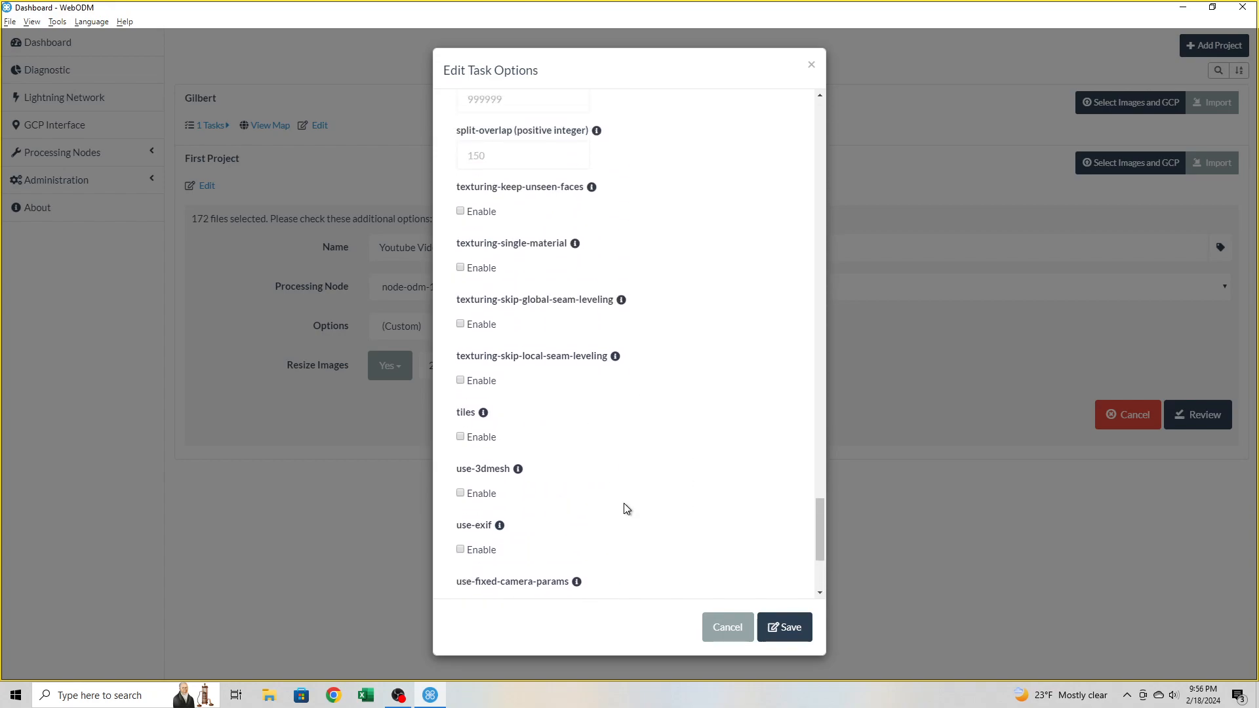
scroll(624, 505, up, 7)
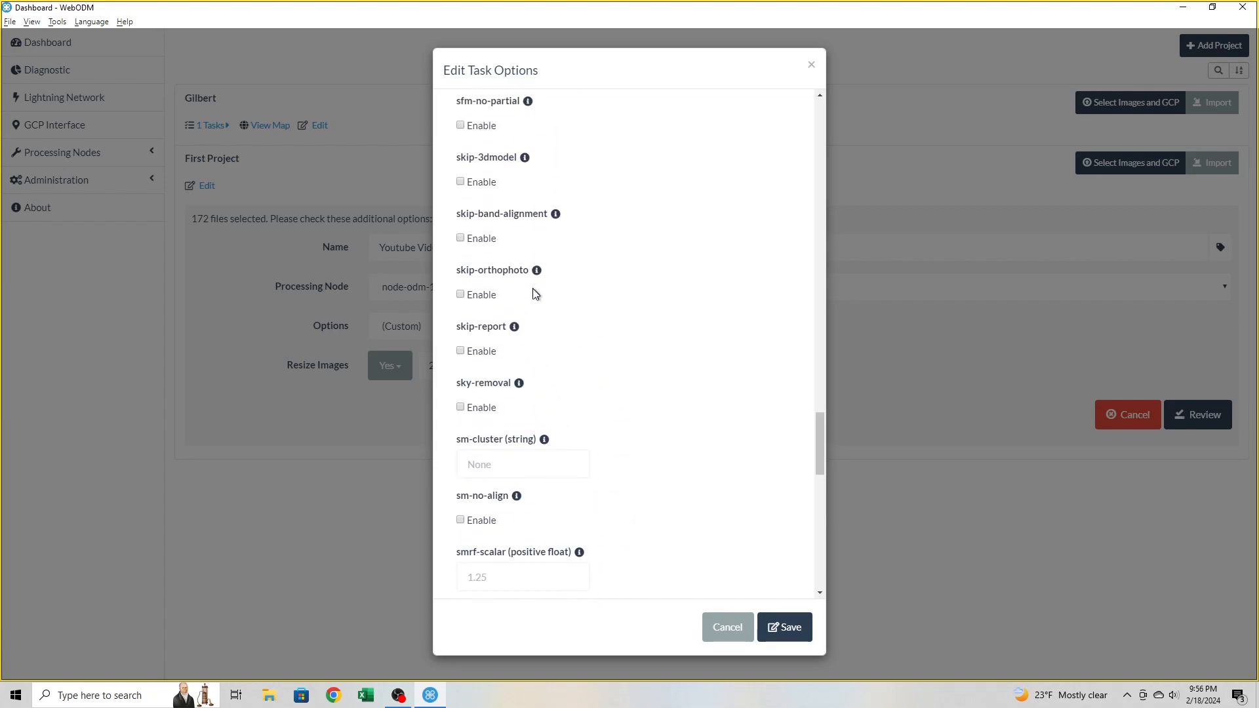
mouse_move(537, 271)
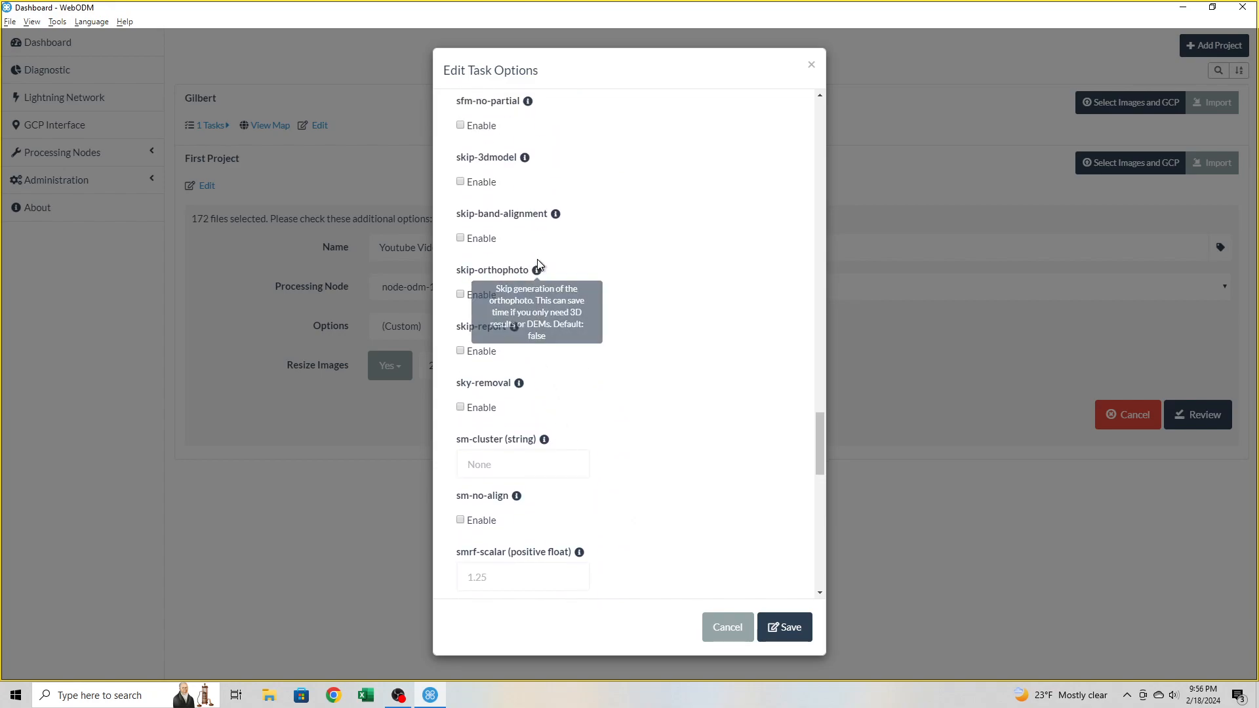
mouse_move(556, 216)
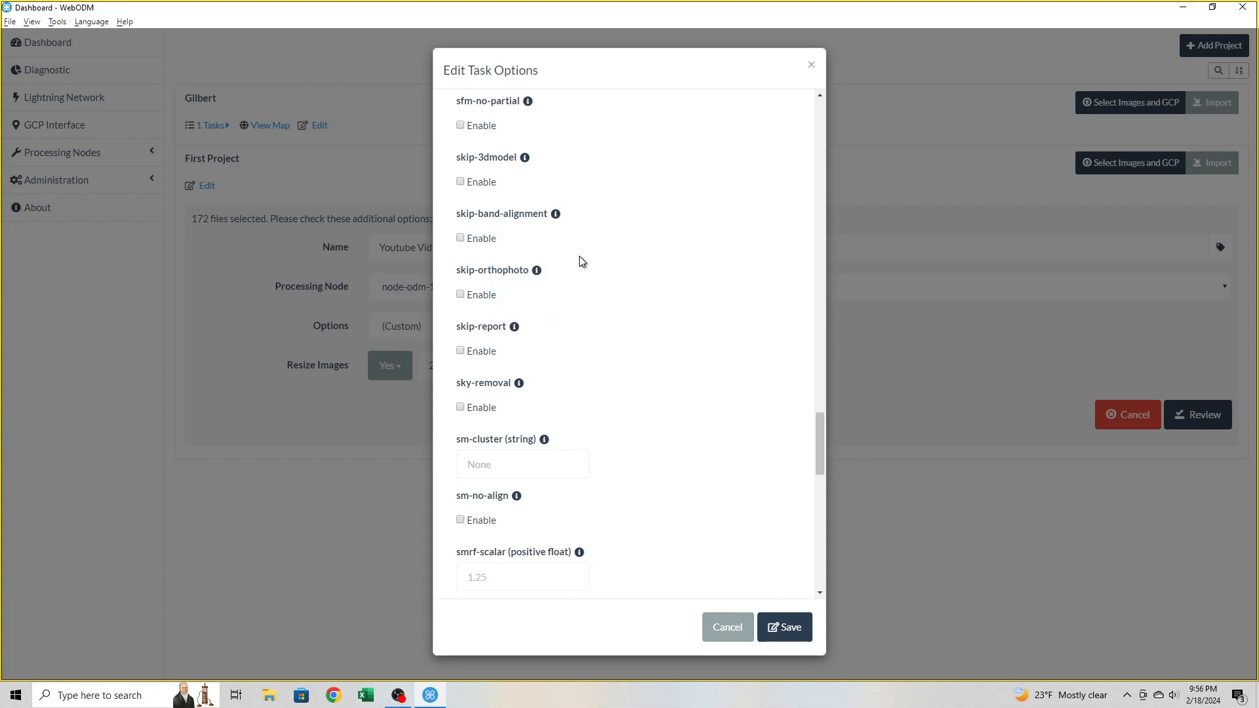
- Check the description of the rolling-shutter option and enable it for the task
scroll(581, 261, up, 2)
scroll(600, 265, up, 2)
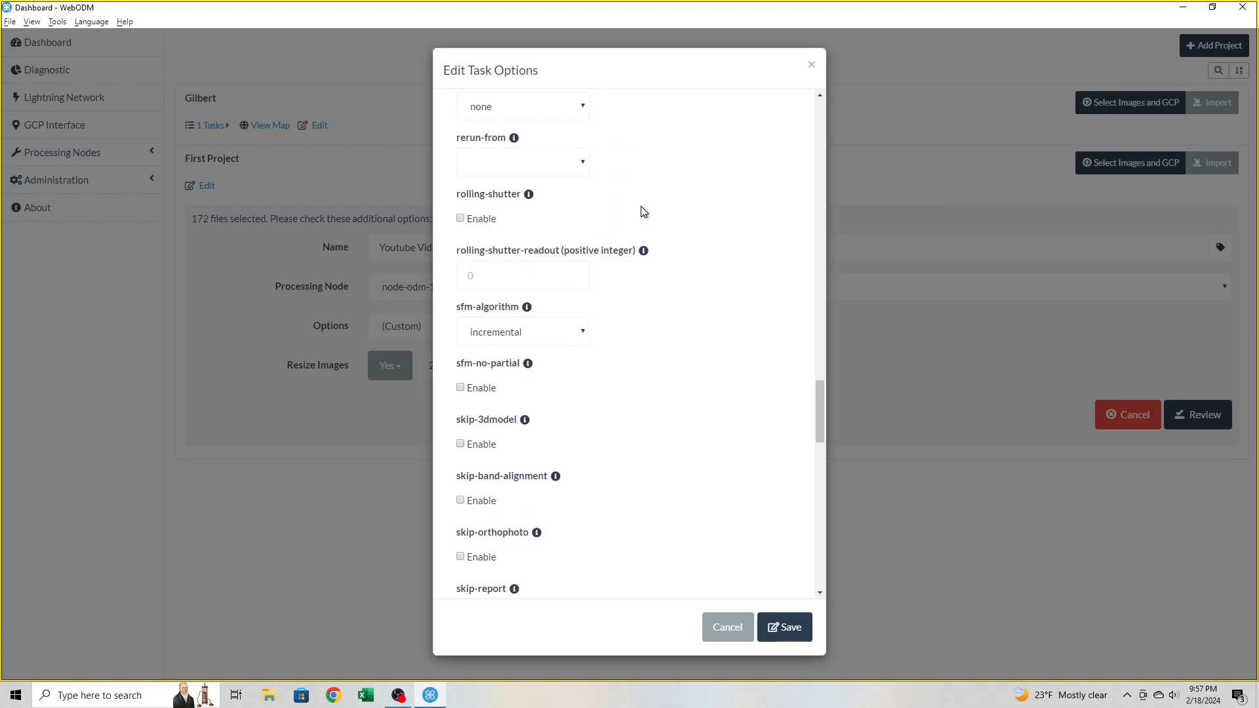
scroll(641, 208, up, 1)
scroll(641, 210, up, 1)
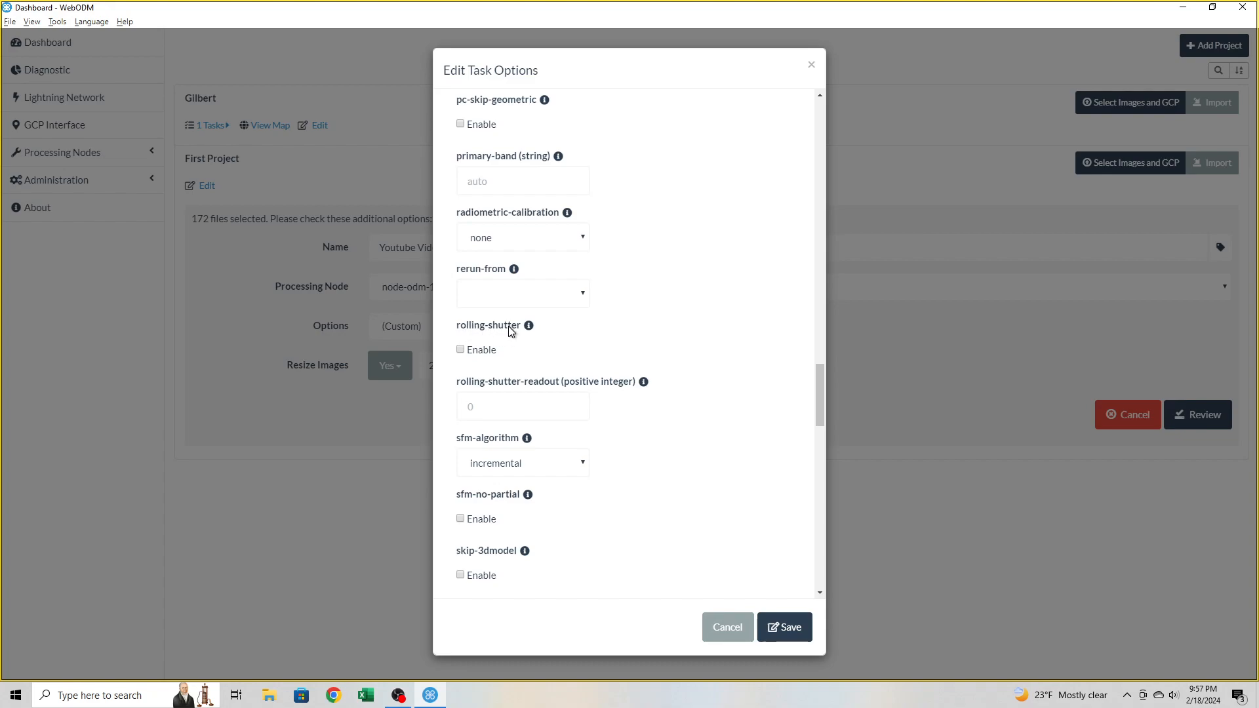
mouse_move(528, 327)
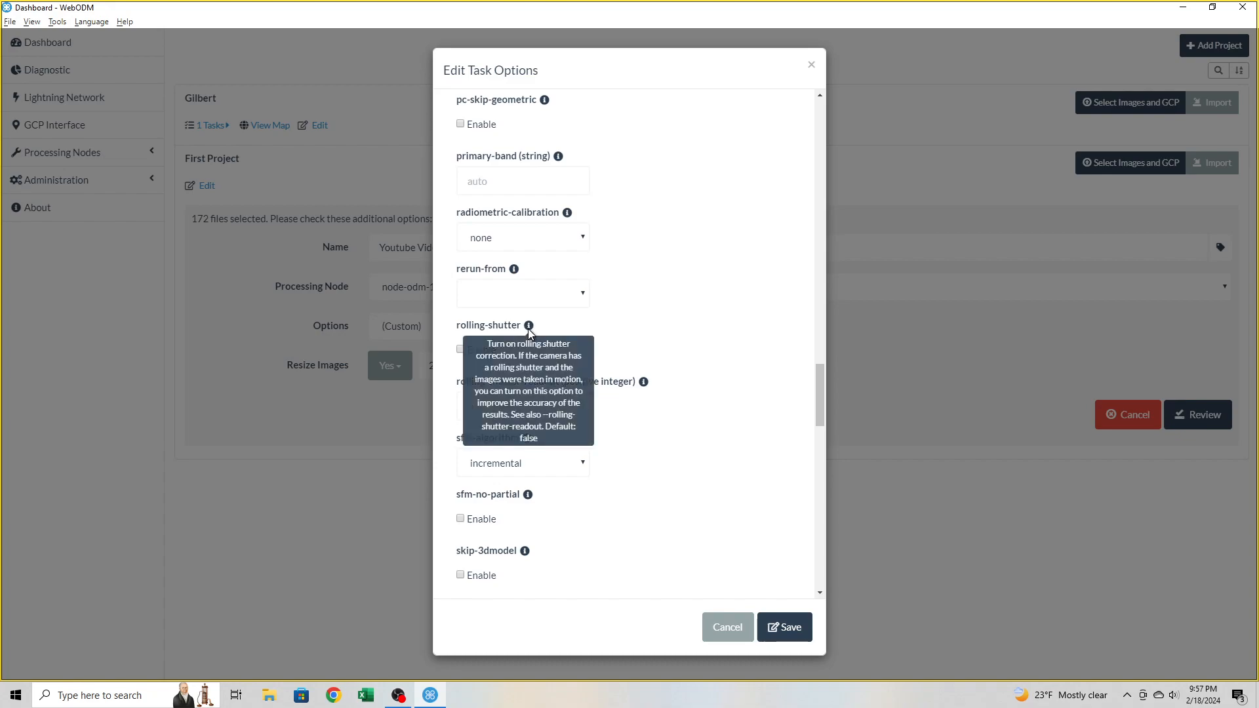
click(482, 355)
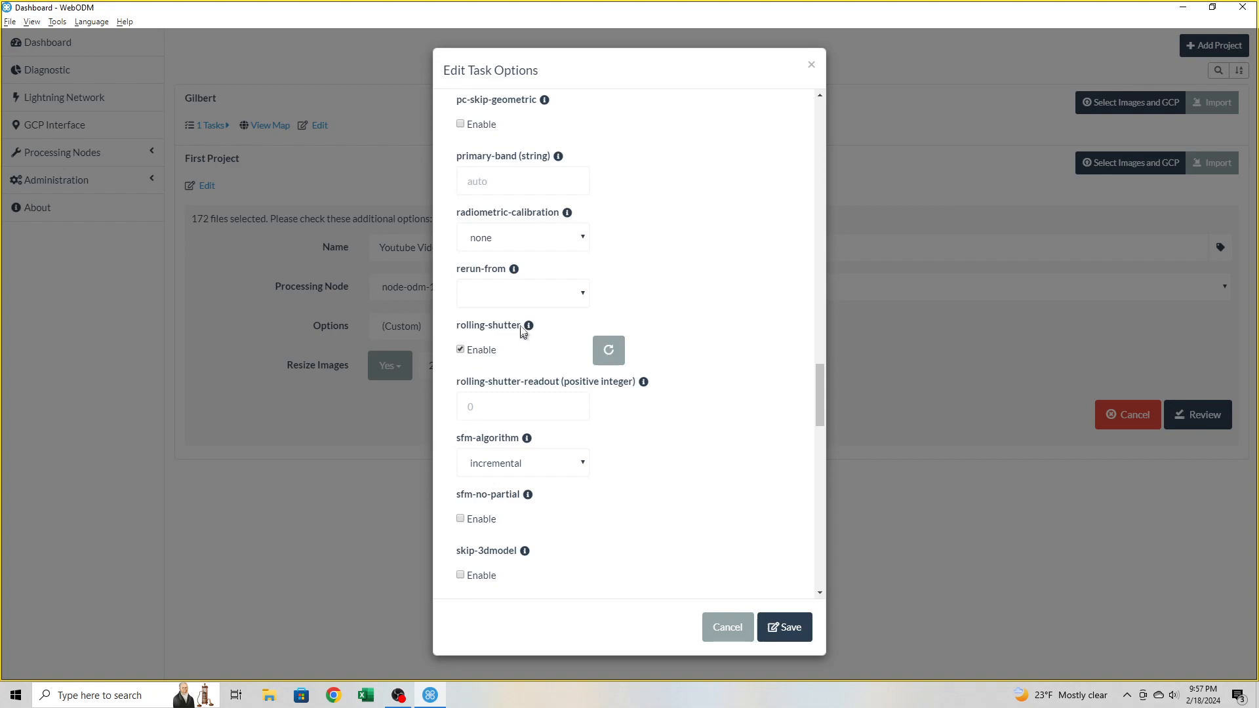
- Enable the dtm option for the task, keeping dsm enabled
scroll(515, 360, up, 3)
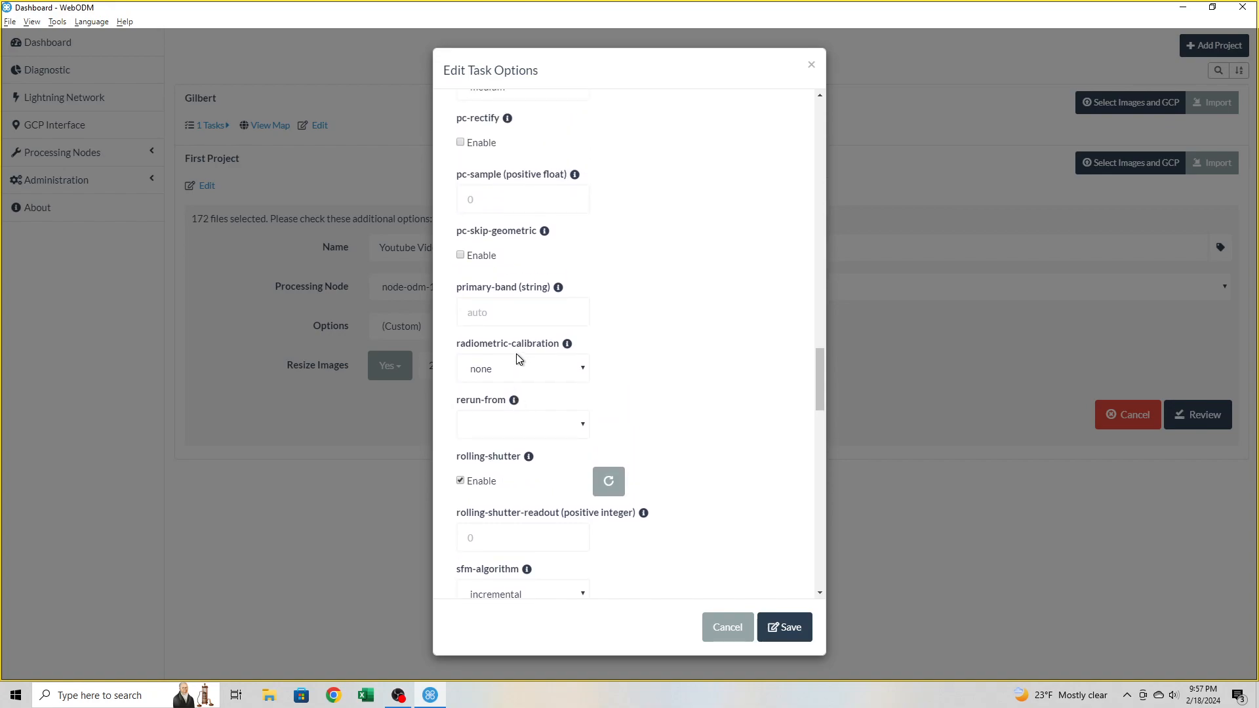
scroll(516, 357, up, 2)
mouse_move(497, 261)
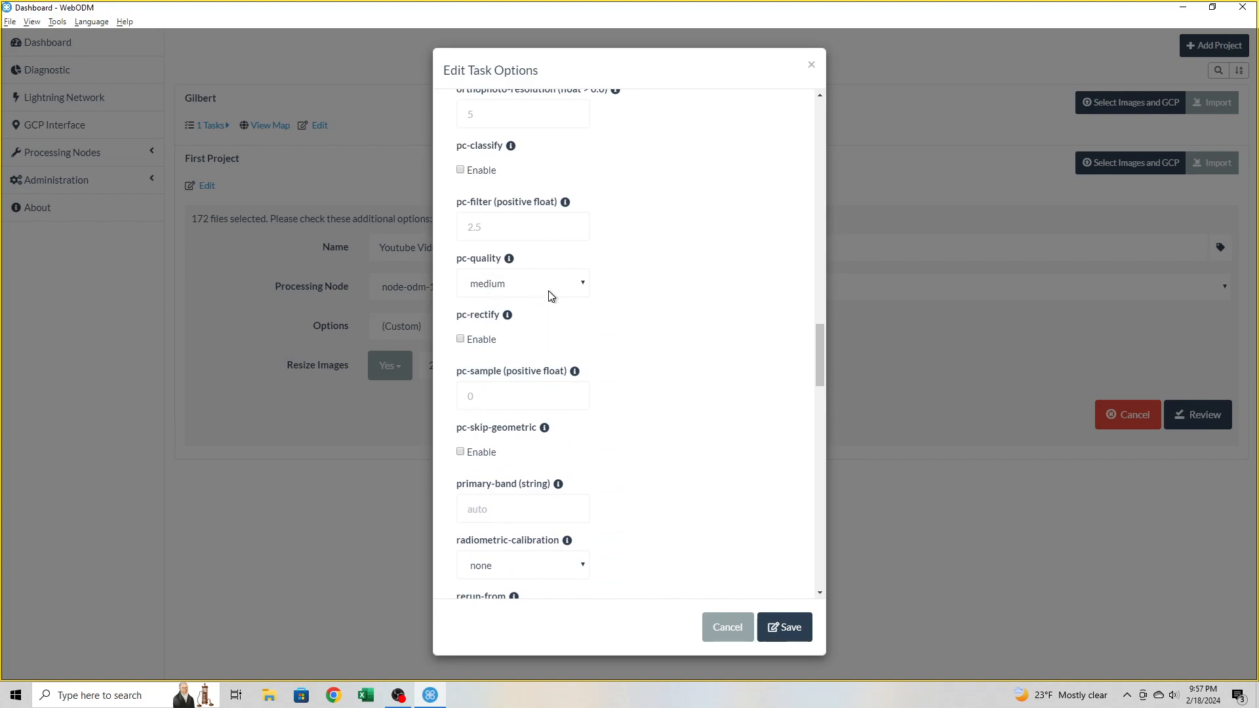
scroll(552, 303, up, 3)
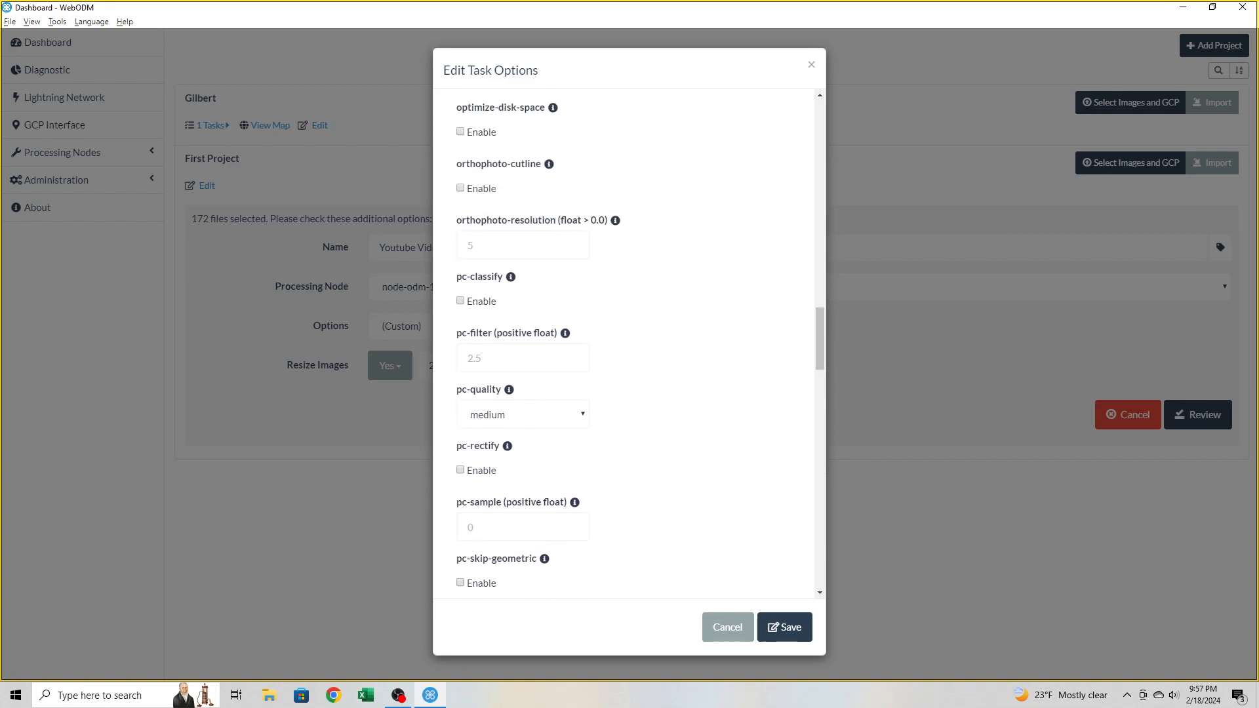
scroll(552, 305, up, 4)
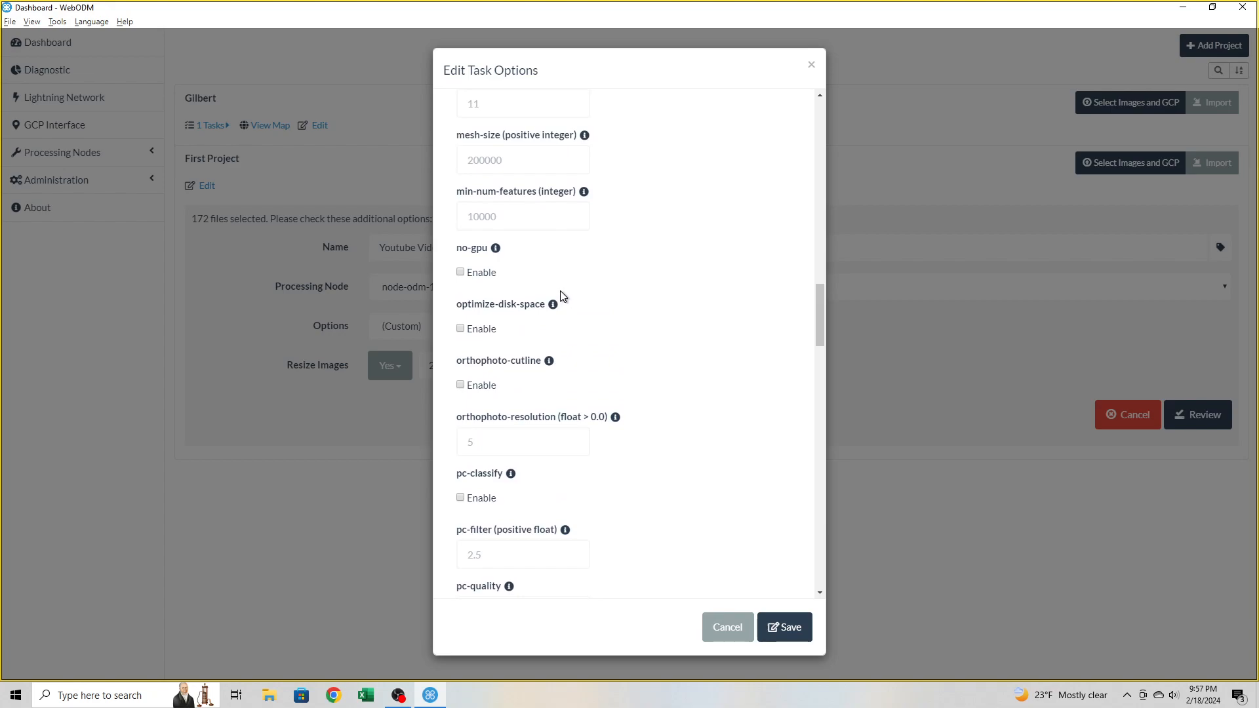
scroll(563, 296, up, 6)
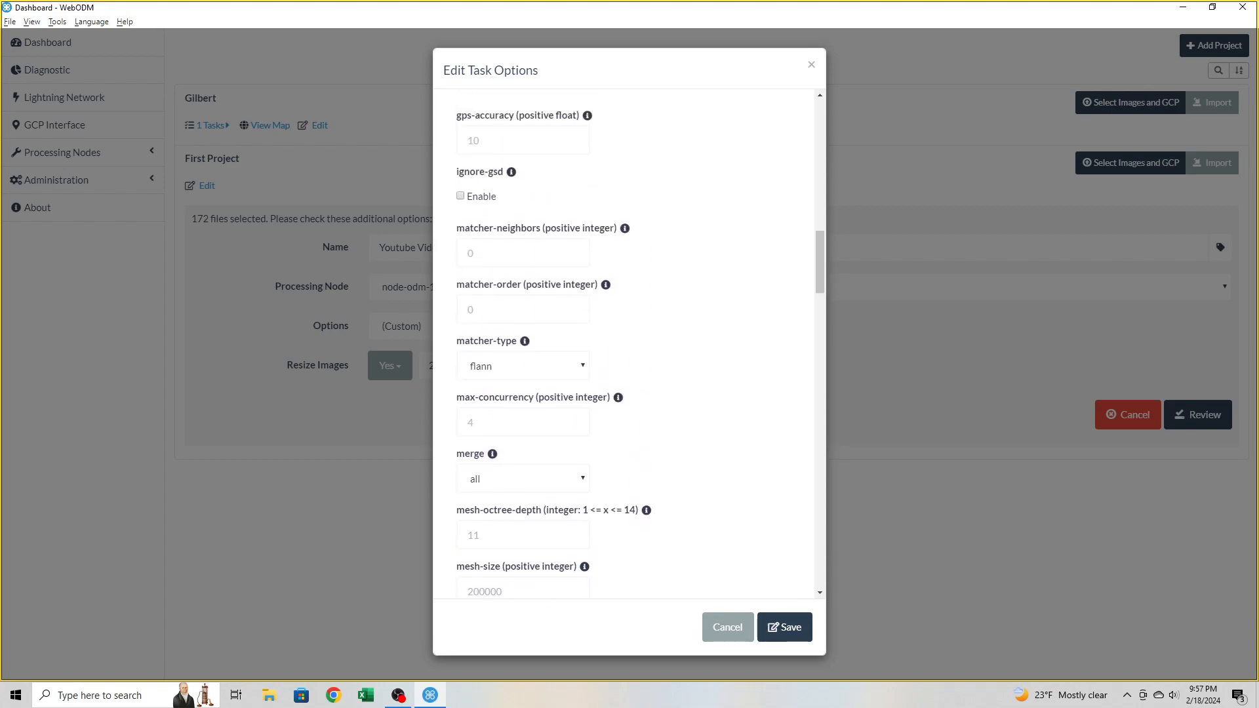
scroll(563, 296, up, 6)
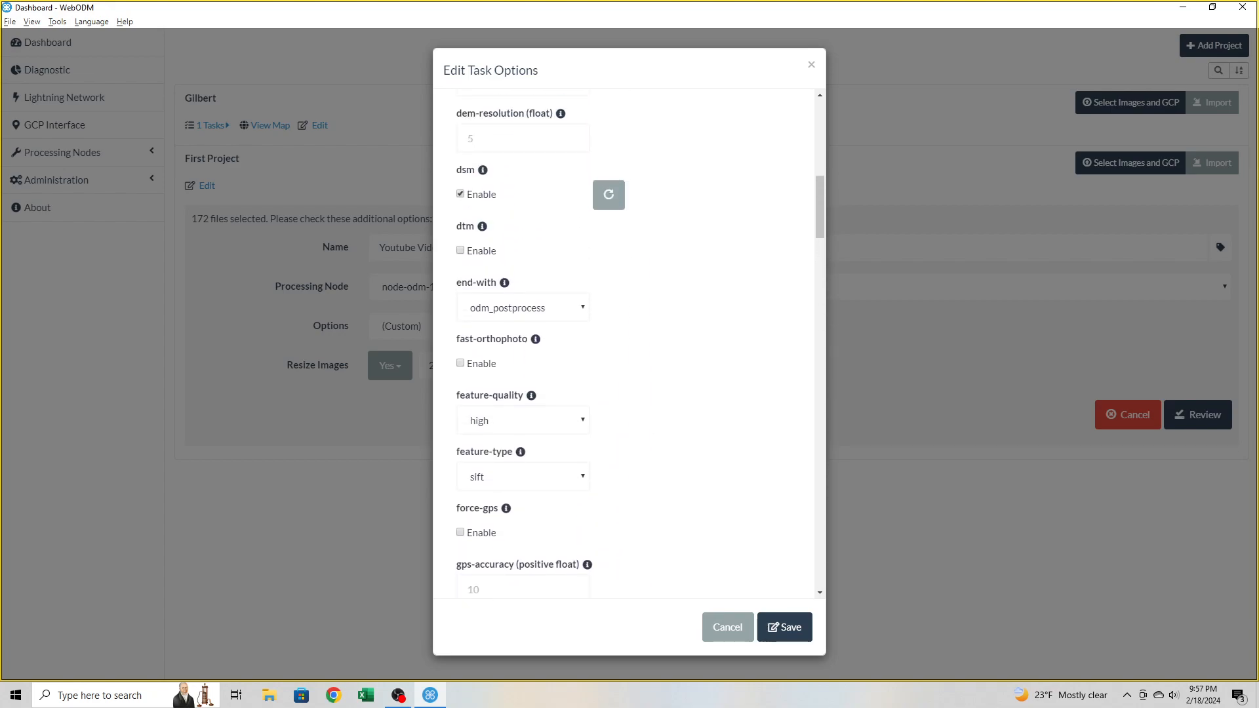
scroll(563, 297, up, 1)
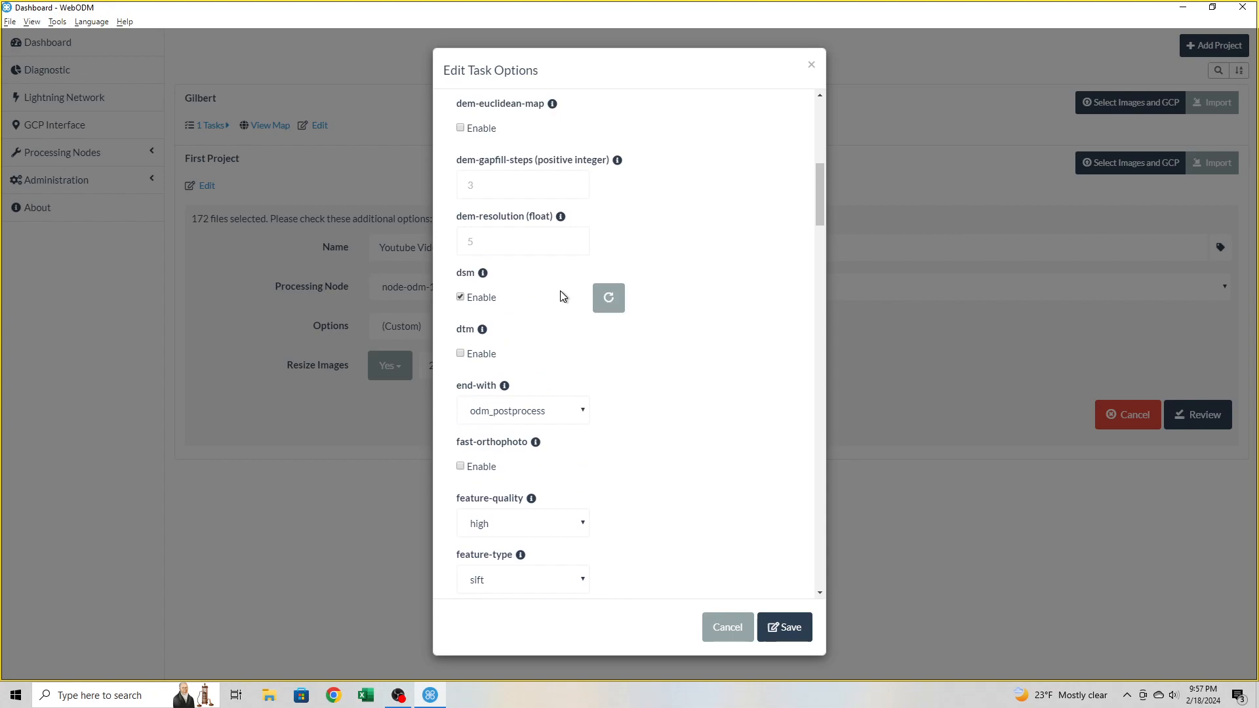
click(461, 354)
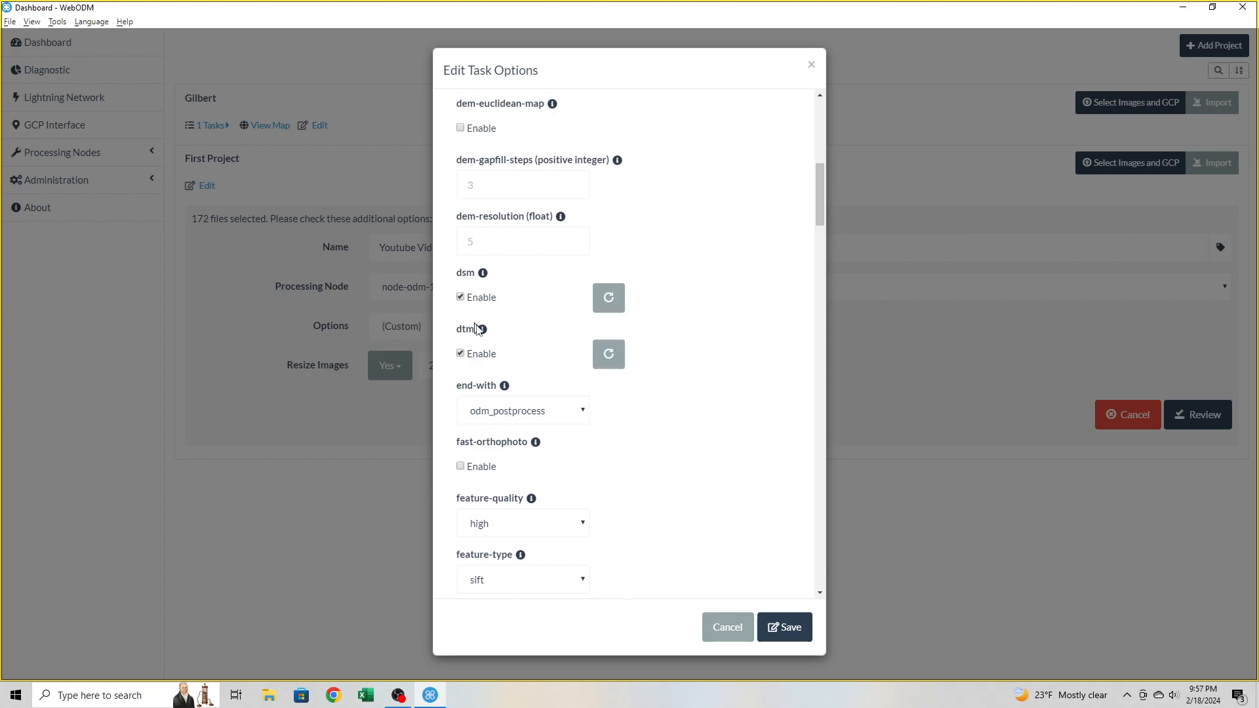
- Enable the dem-euclidean-map option and read its description
mouse_move(483, 331)
scroll(553, 329, up, 2)
scroll(521, 295, up, 1)
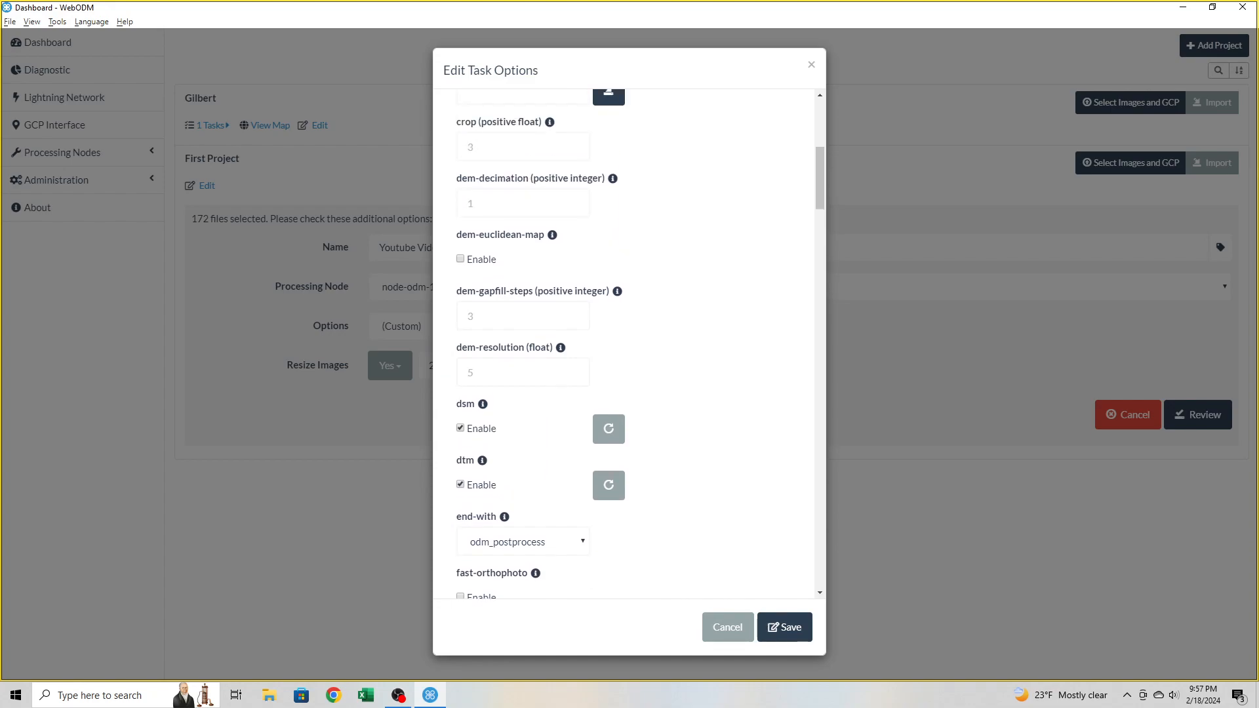
click(459, 260)
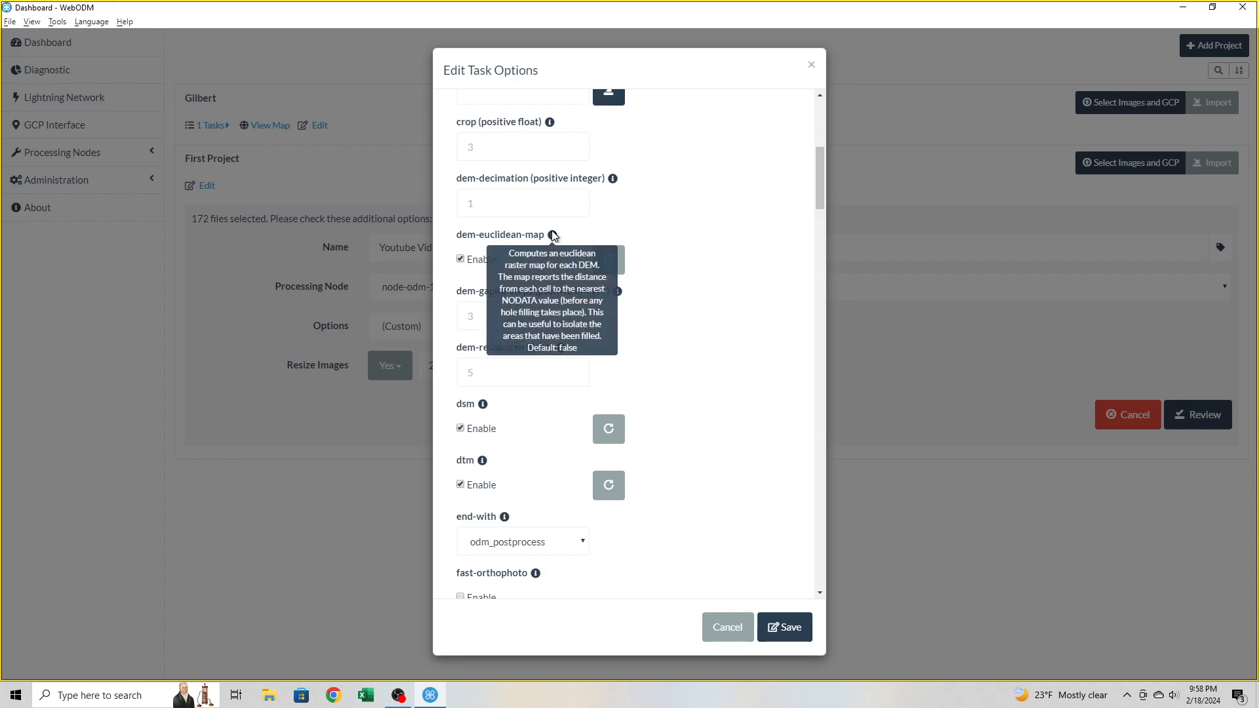
- Check the description of the 3d-tiles option, leave it disabled, and save the custom task options
scroll(623, 317, up, 5)
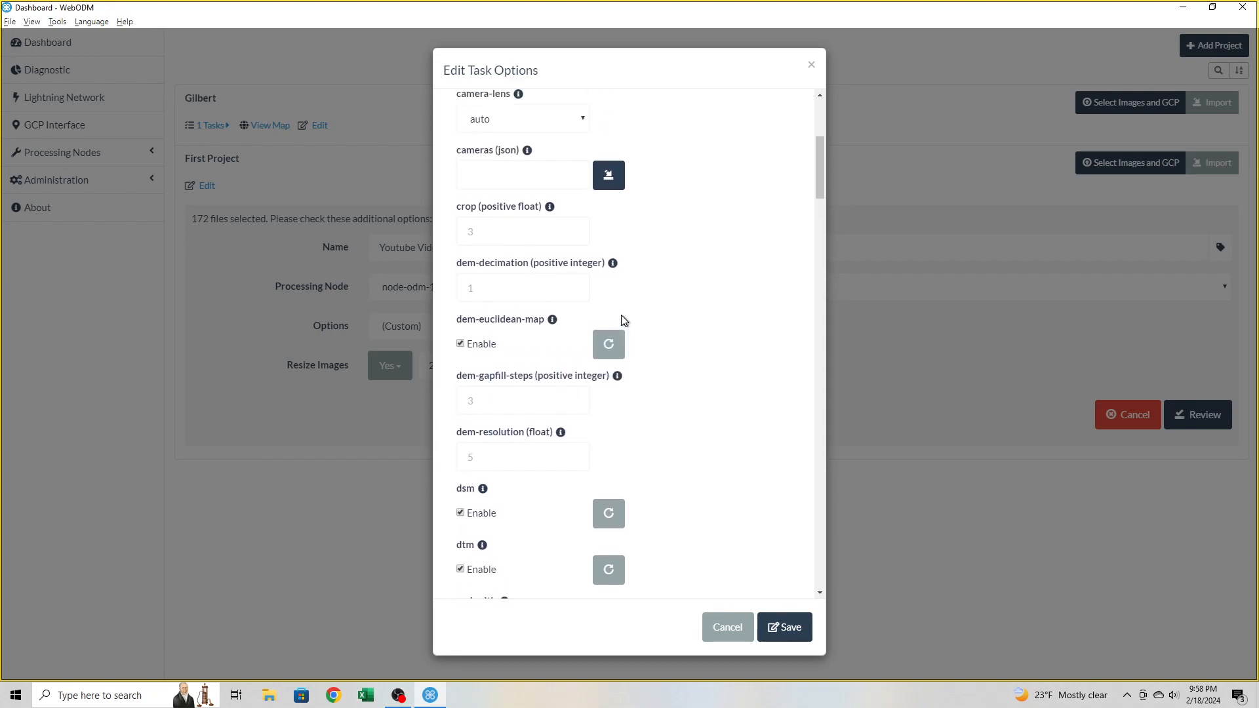
scroll(622, 320, up, 1)
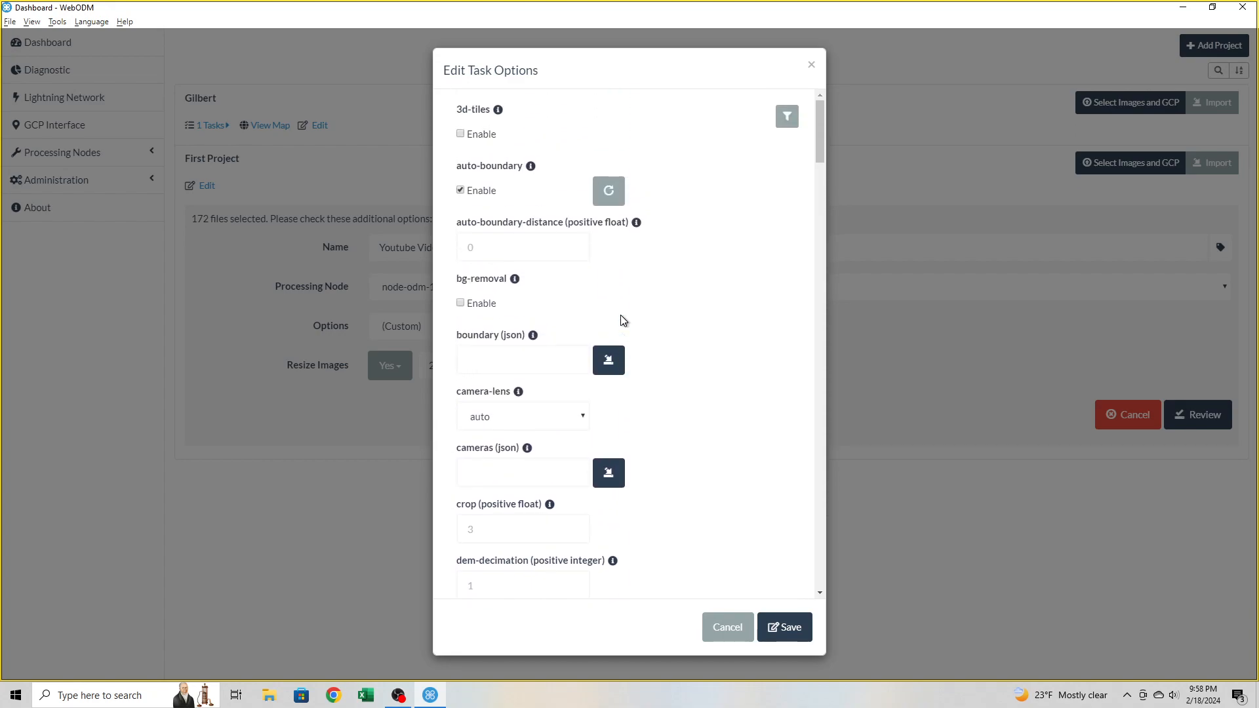
mouse_move(498, 110)
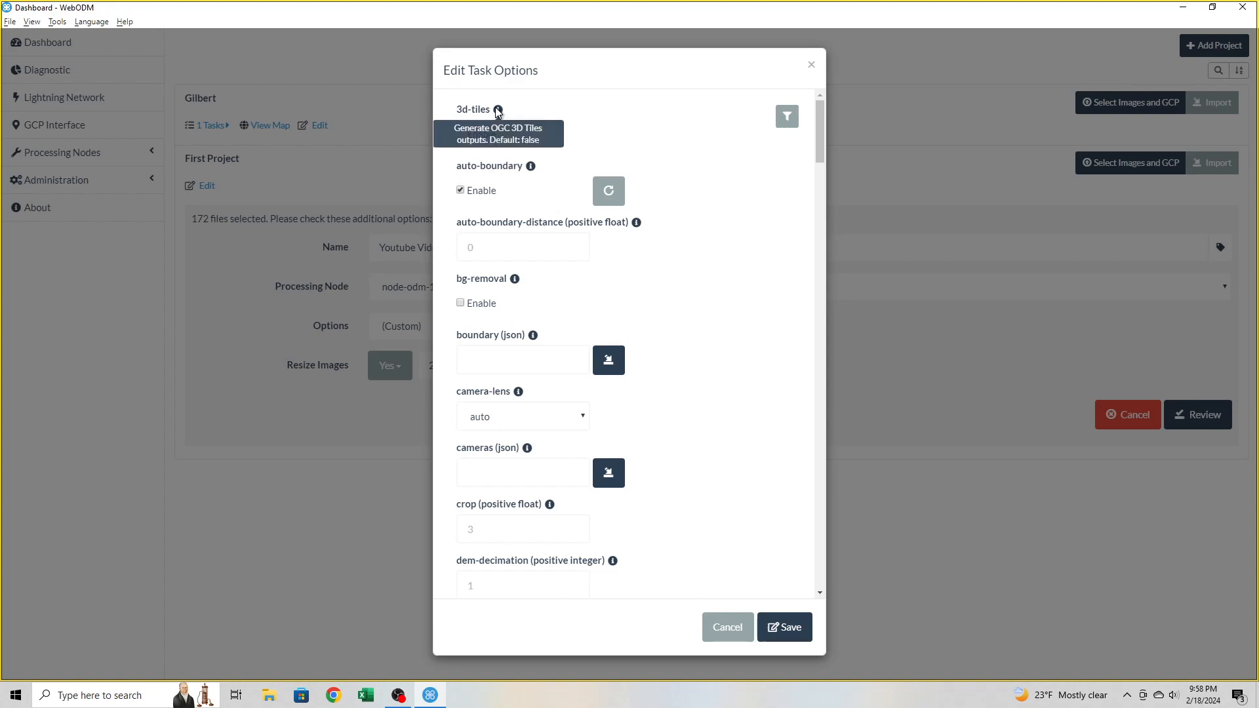
scroll(748, 343, down, 4)
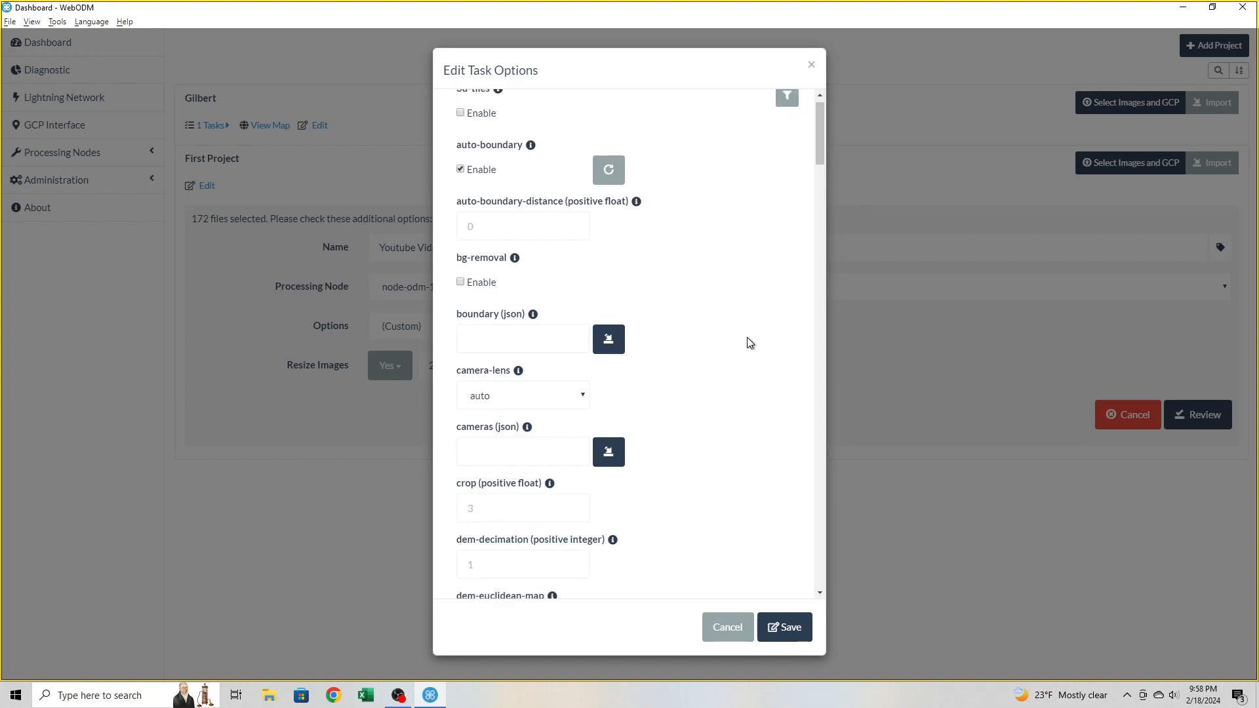
click(787, 627)
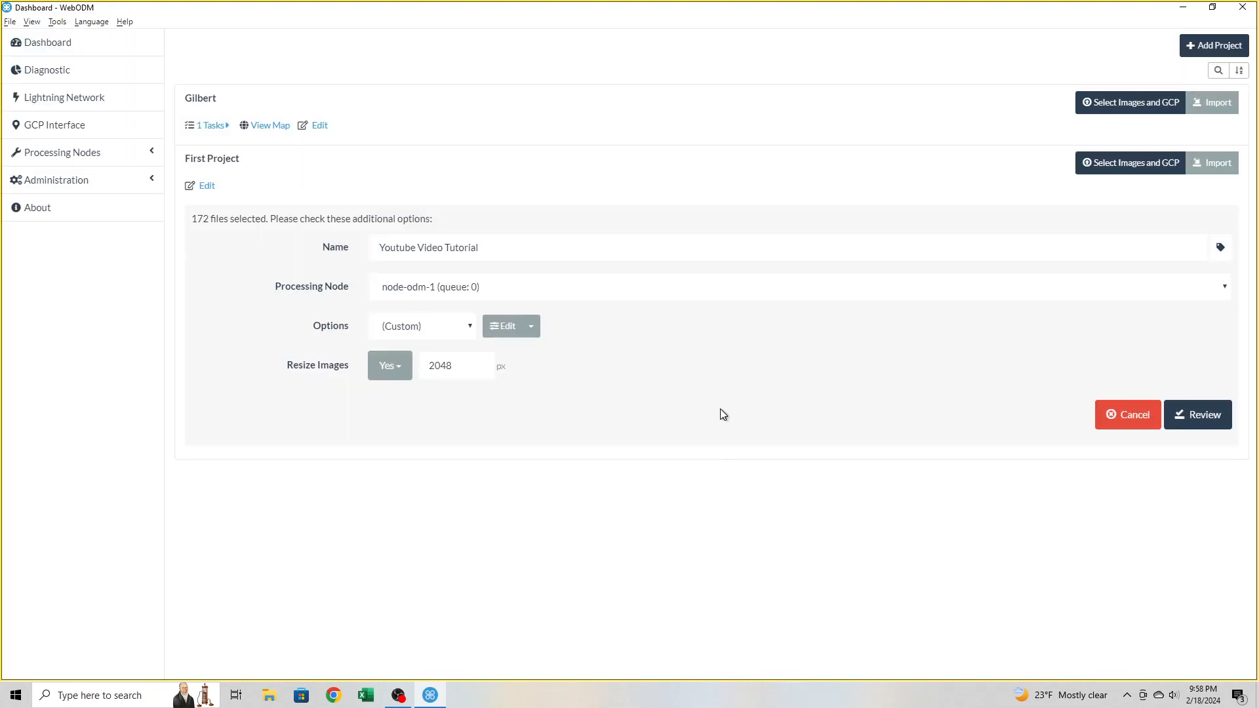
- Review the task settings and start processing, and cancel the image upload to First Project
click(1200, 428)
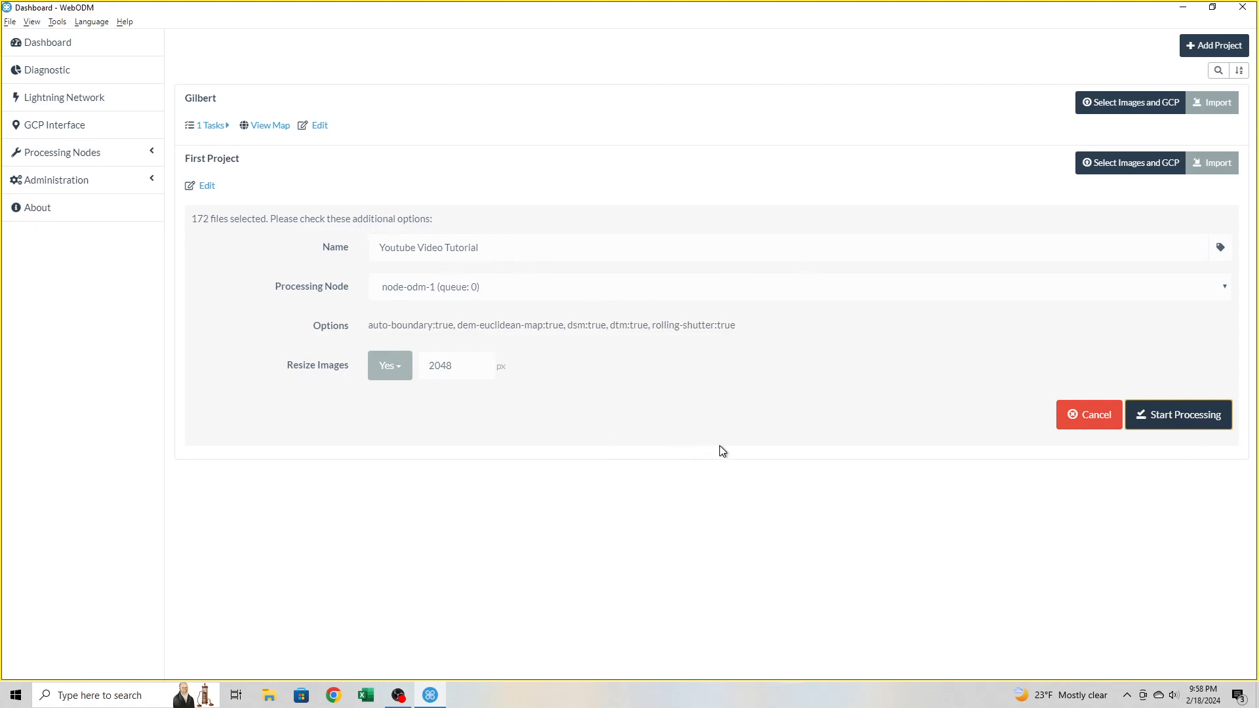
click(1174, 420)
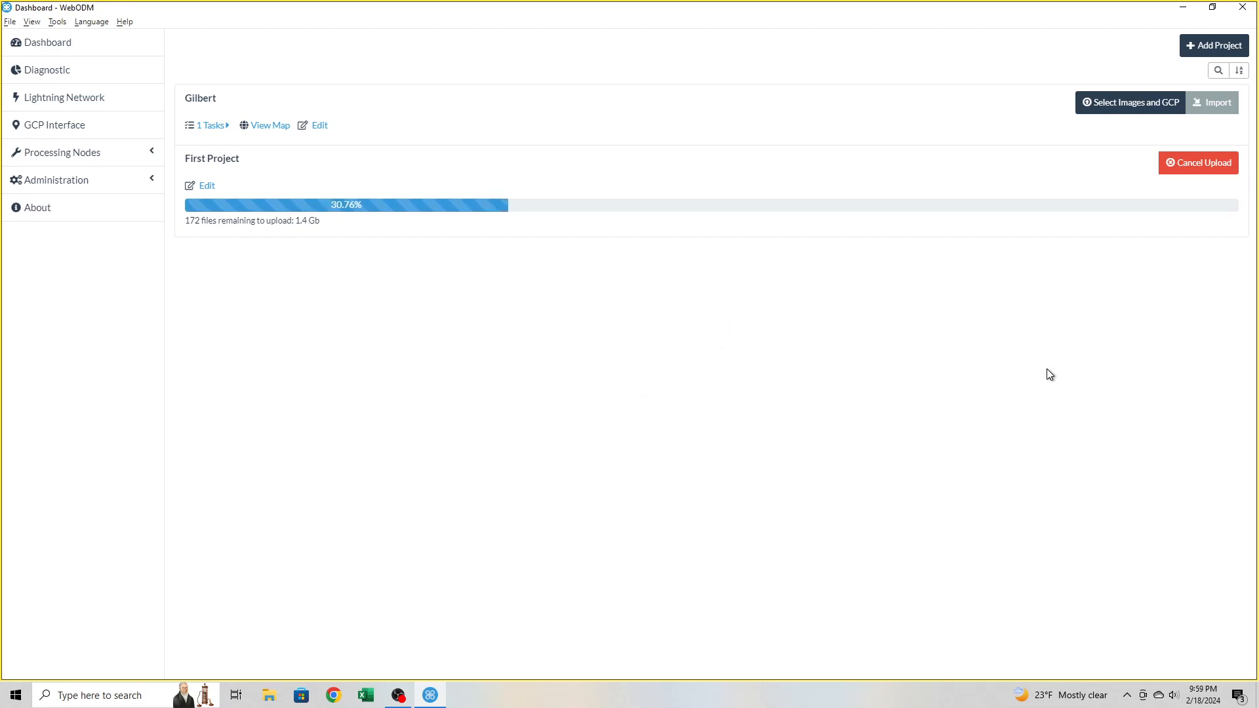
click(1174, 169)
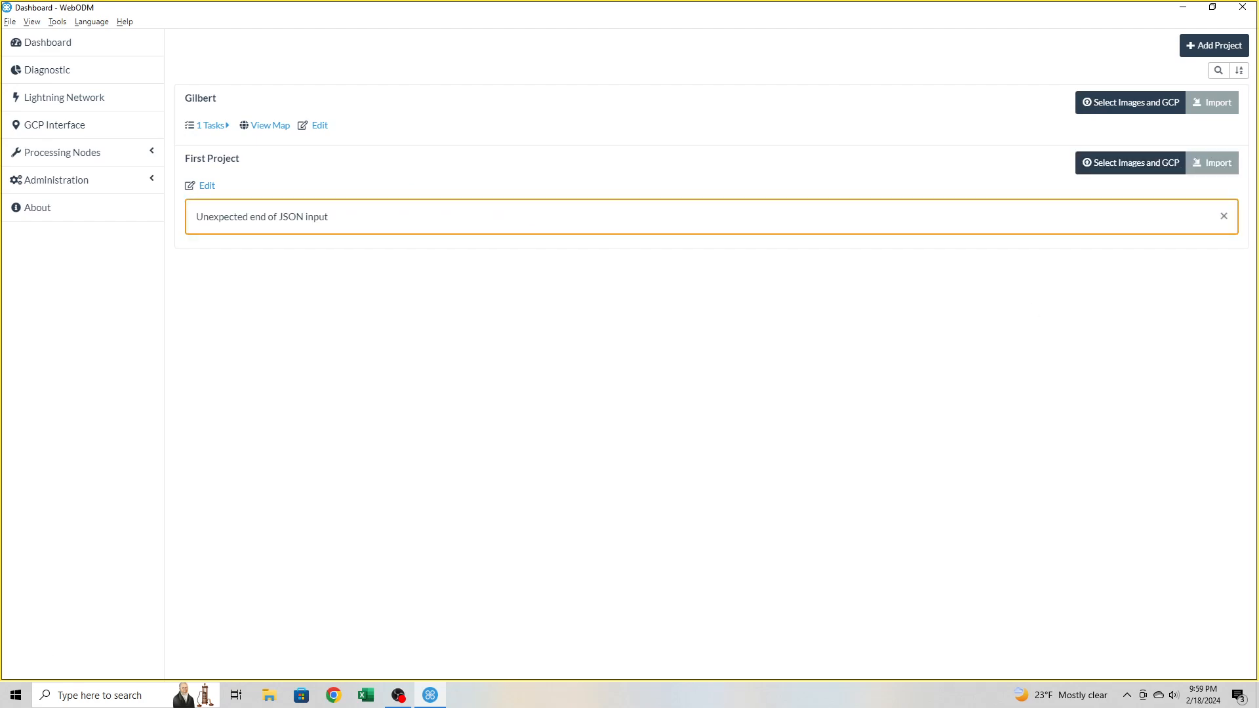